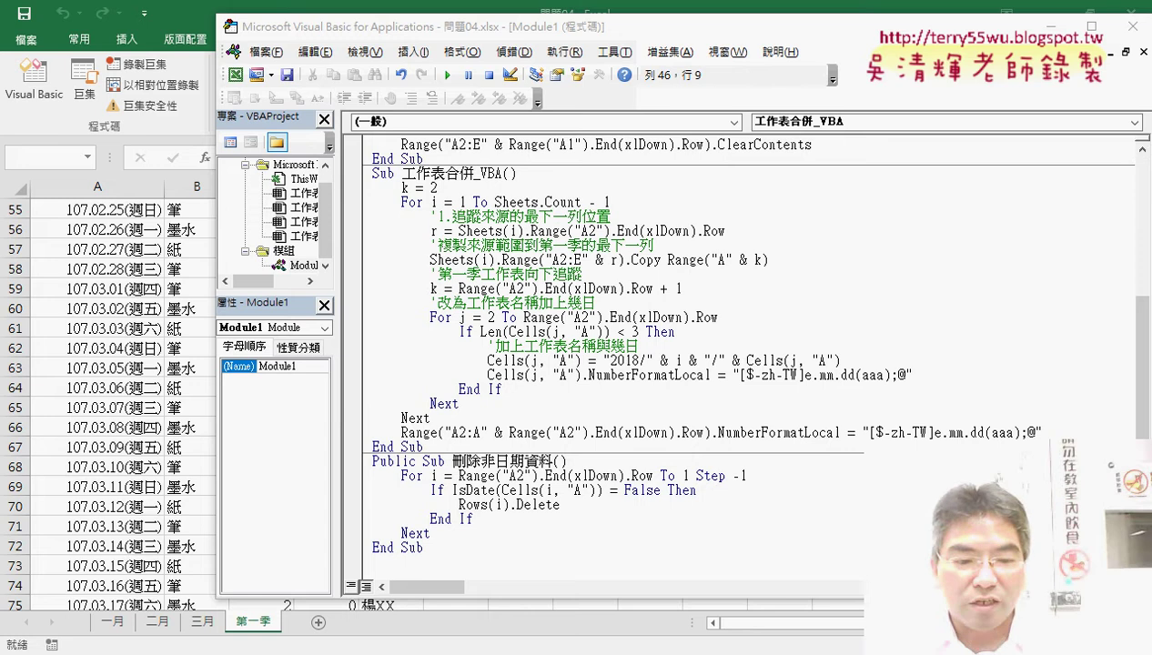
Step: Open the 範例：104捐款明細 folder in Google Drive and select 範例：104捐款明細.xlsx
mouse_move(287, 650)
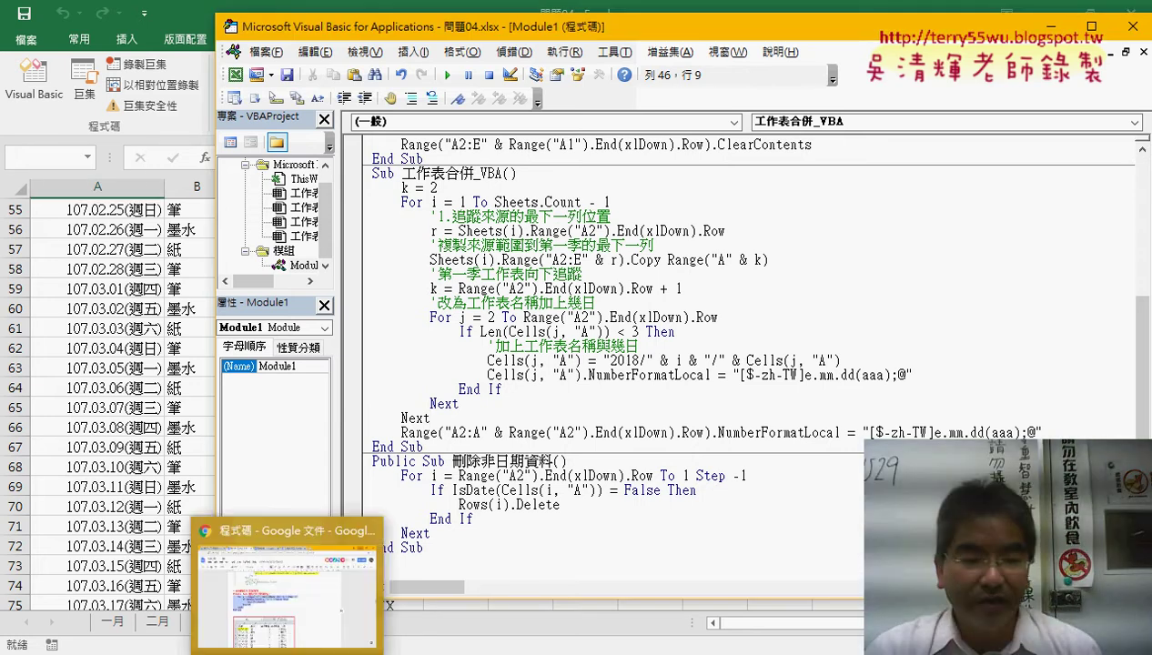
click(288, 591)
click(111, 15)
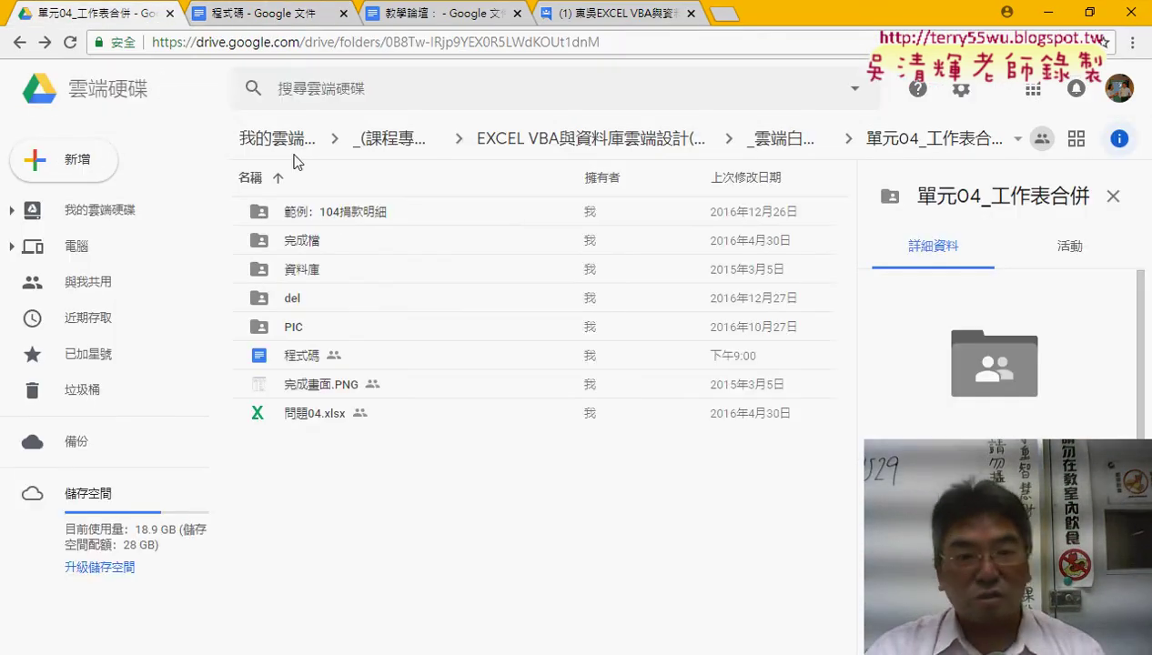
click(332, 212)
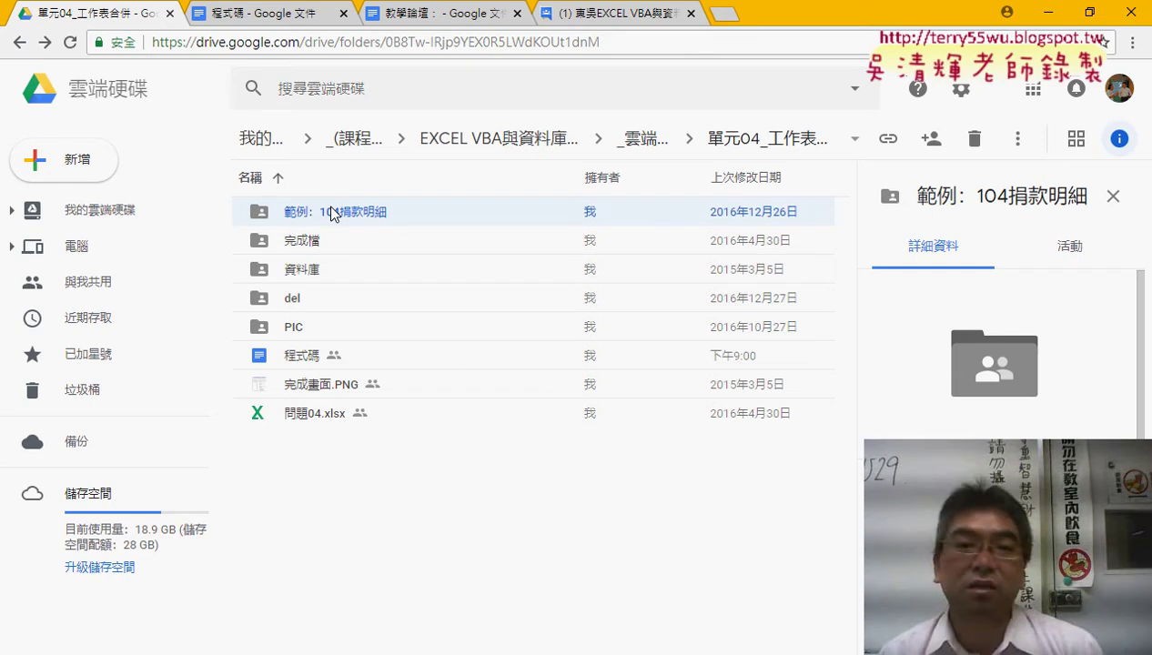
double_click(332, 212)
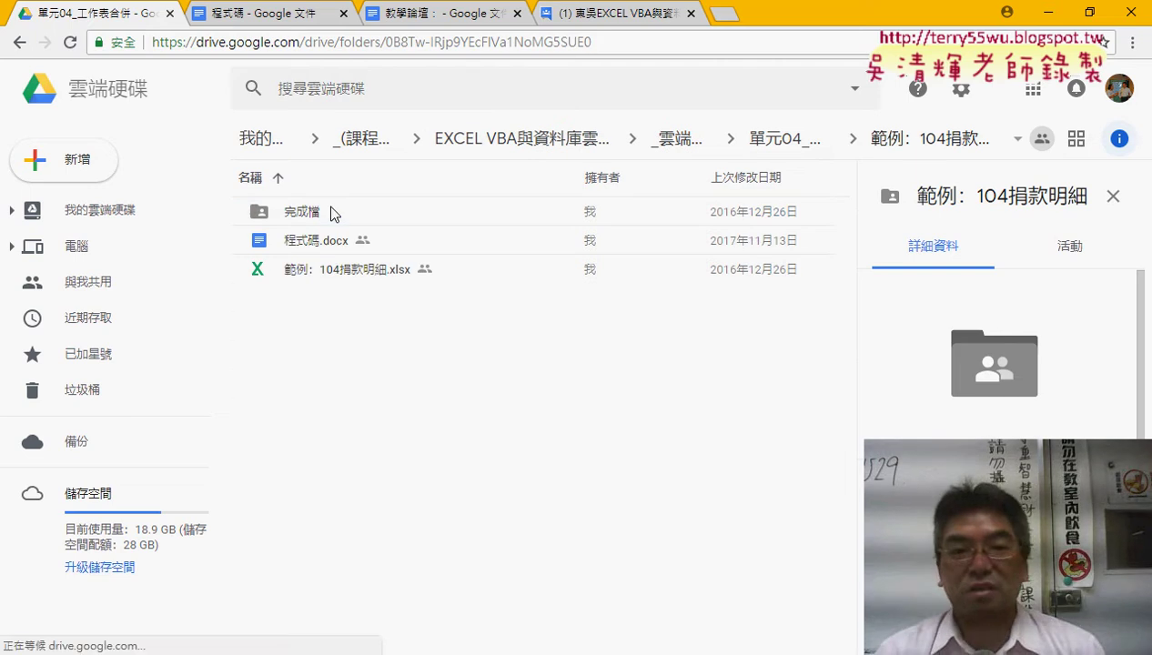
click(348, 266)
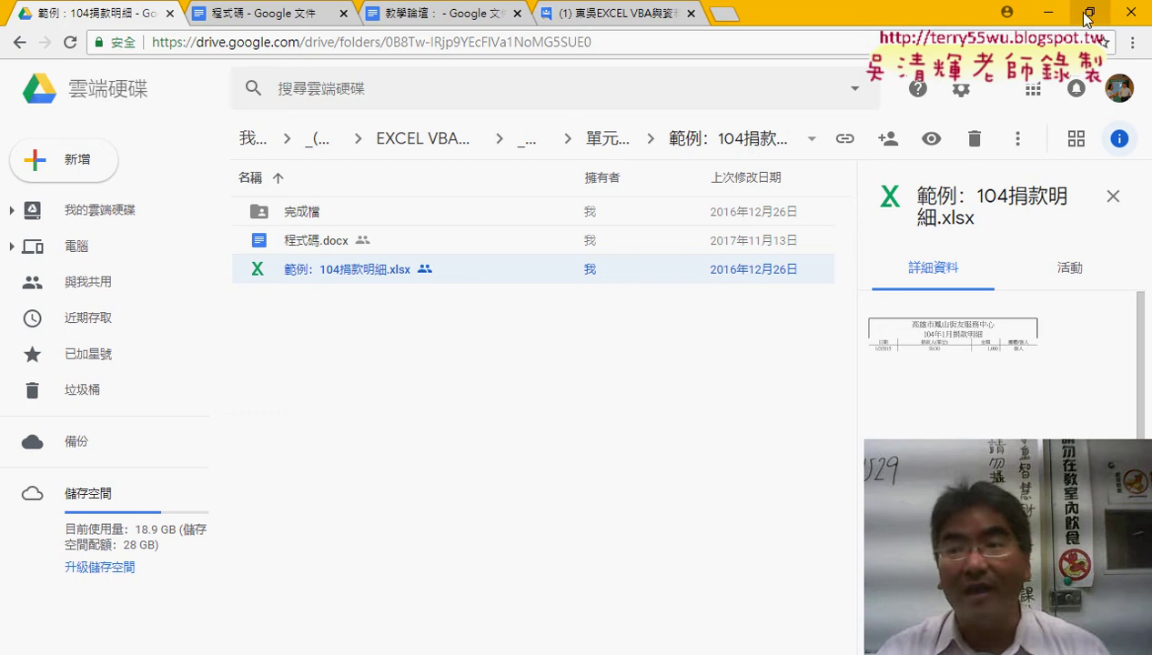
click(1046, 12)
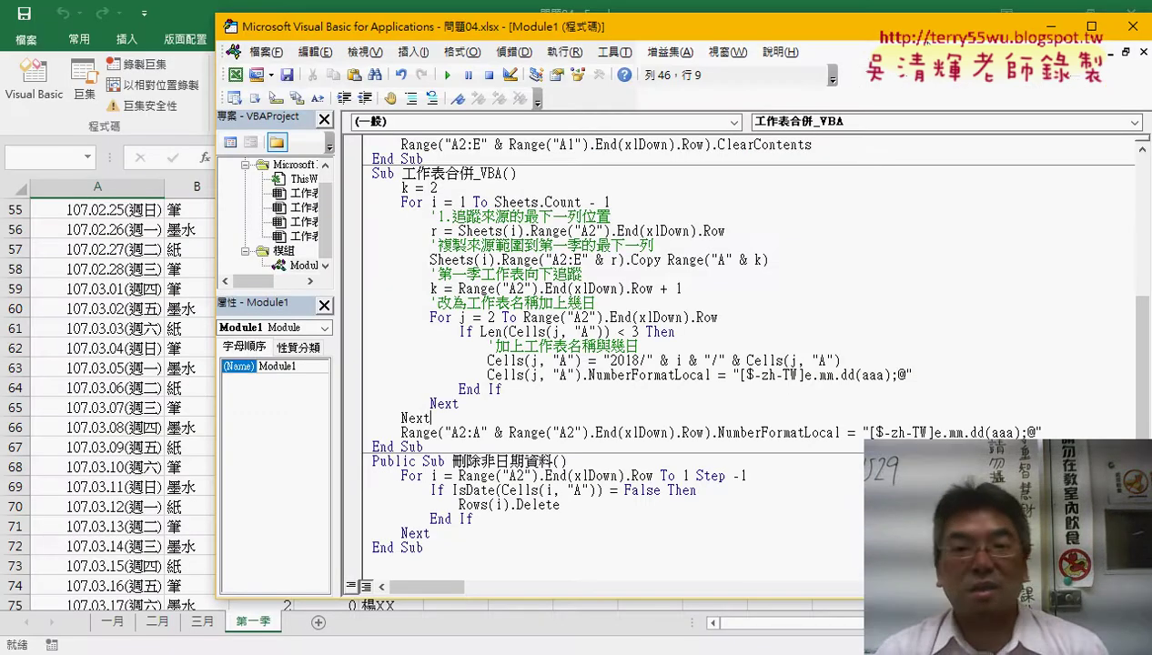
Step: On the 二月 sheet, select the last two data rows A30:E31 (days 29–30)
click(480, 447)
click(147, 460)
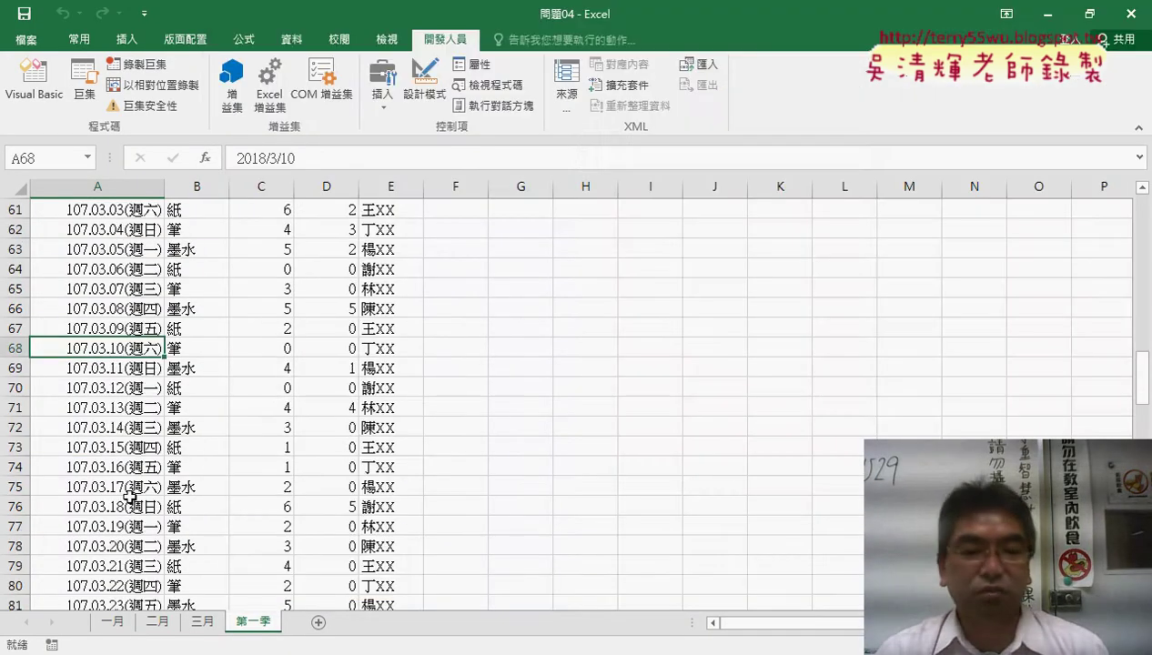
click(158, 621)
scroll(207, 538, down, 4)
scroll(207, 538, down, 2)
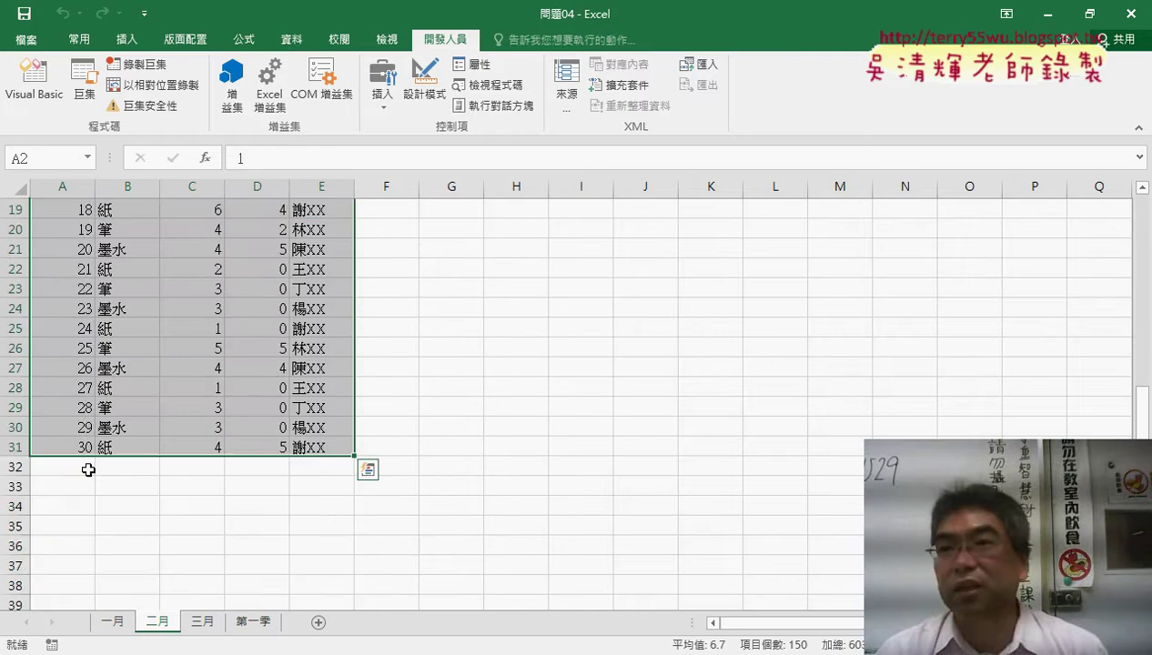
drag(68, 425, 293, 444)
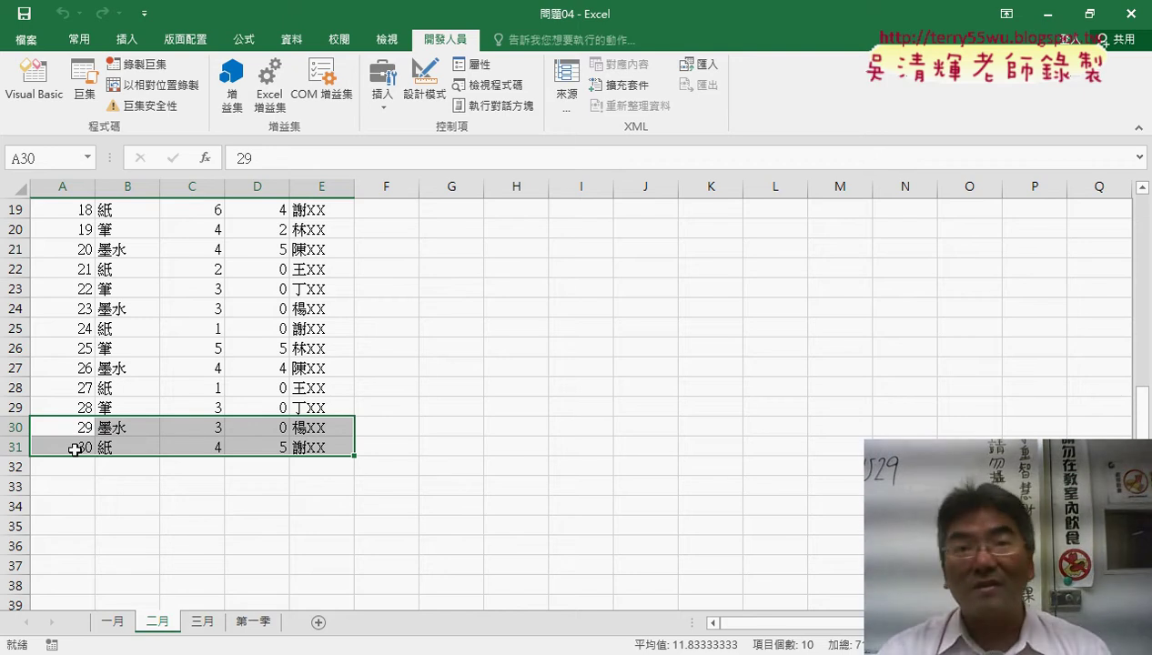
Step: Go to the top of the 第一季 quarter sheet
click(246, 626)
scroll(499, 469, up, 3)
scroll(499, 468, up, 6)
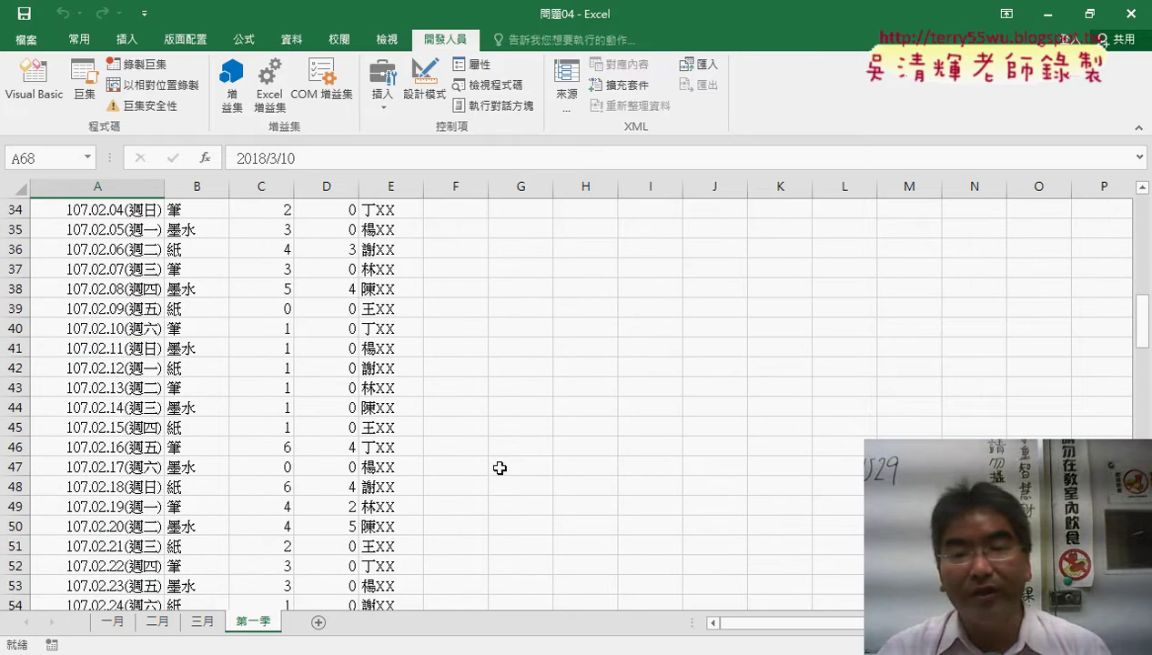
scroll(500, 467, up, 9)
scroll(498, 462, up, 2)
Step: Clear 第一季, rerun 工作表合併_VBA, and select A60:A61 showing 2018/2/29 and 2018/2/30
click(647, 280)
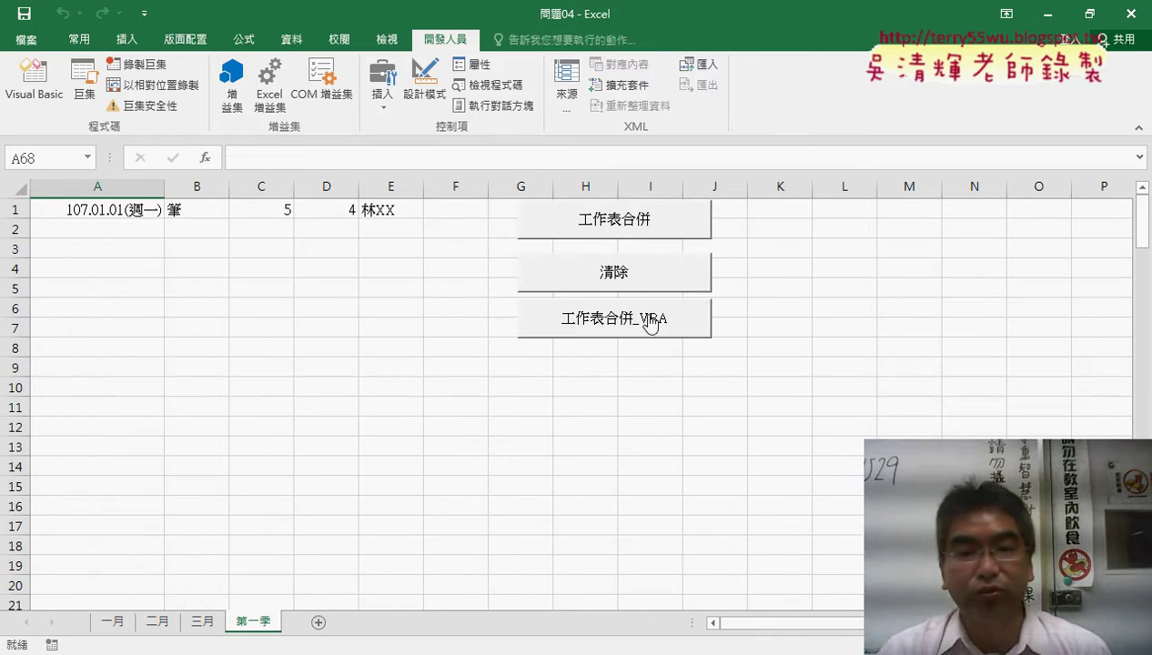
click(649, 326)
scroll(236, 458, down, 6)
scroll(235, 453, down, 5)
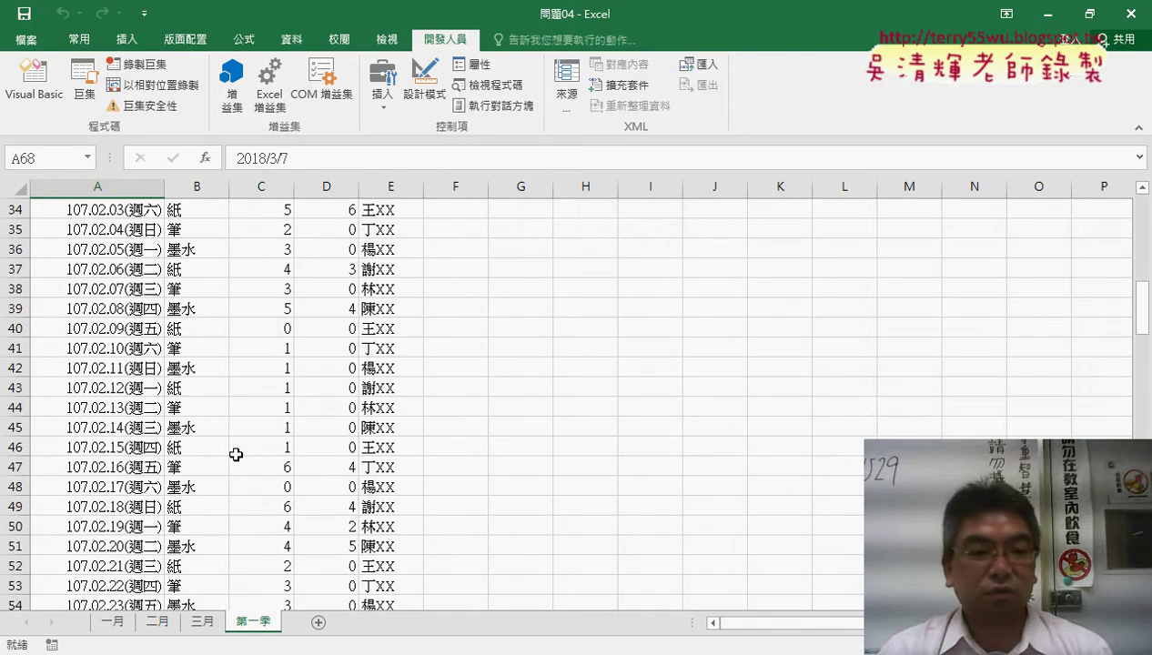
scroll(235, 454, down, 6)
drag(63, 364, 117, 392)
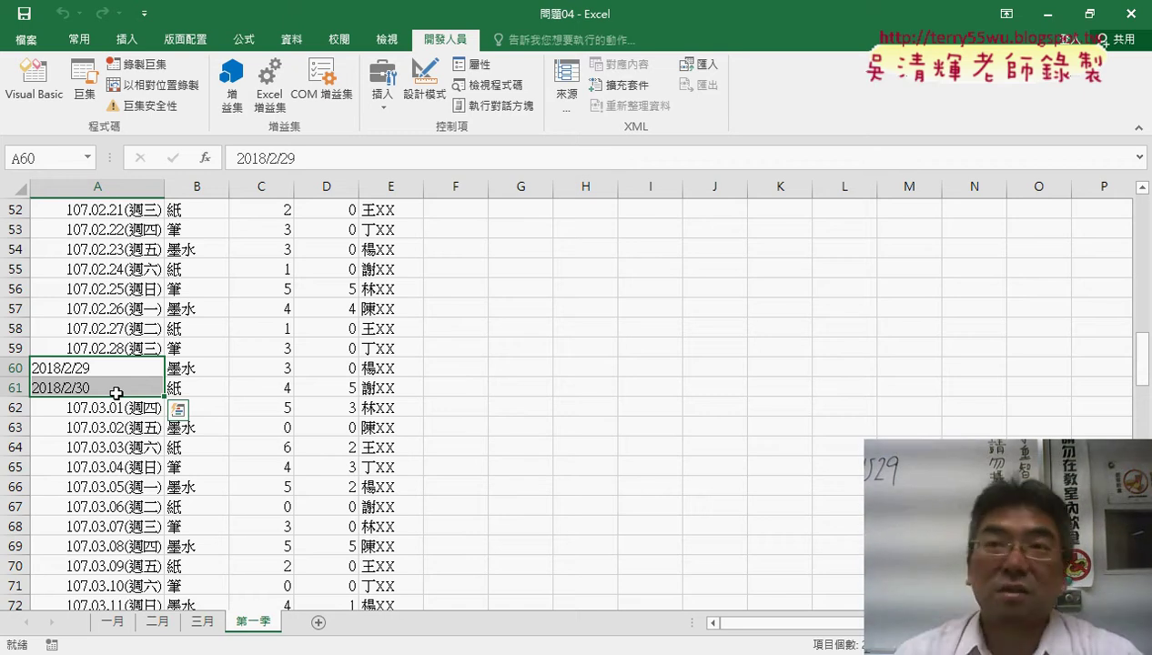
drag(20, 368, 24, 382)
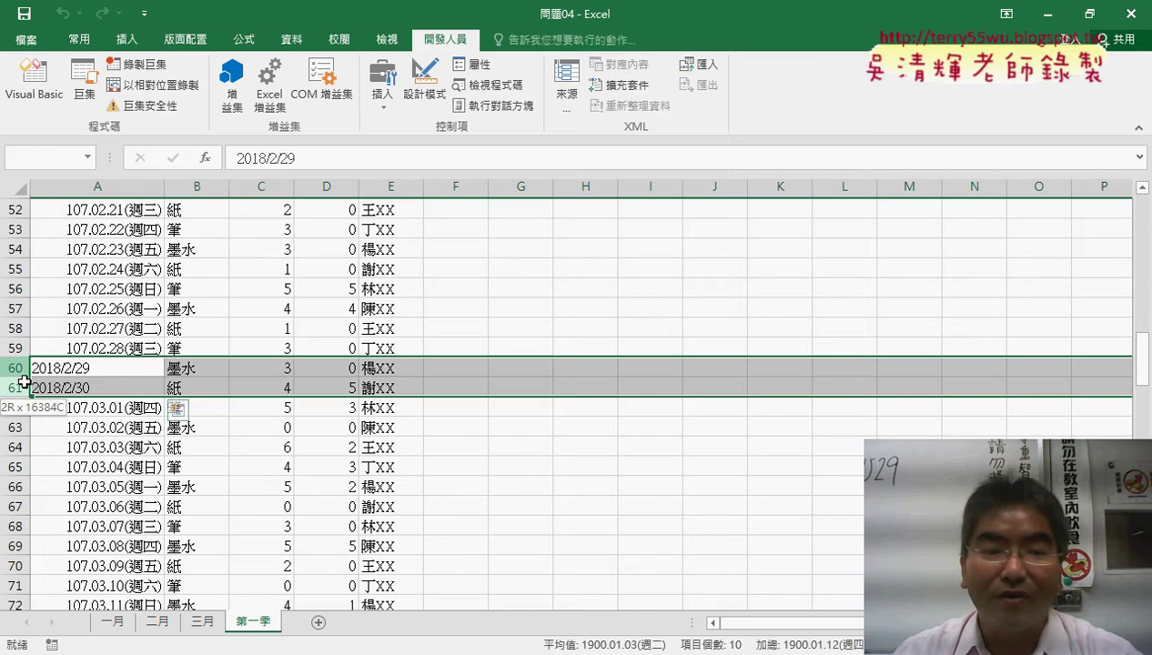
right_click(231, 391)
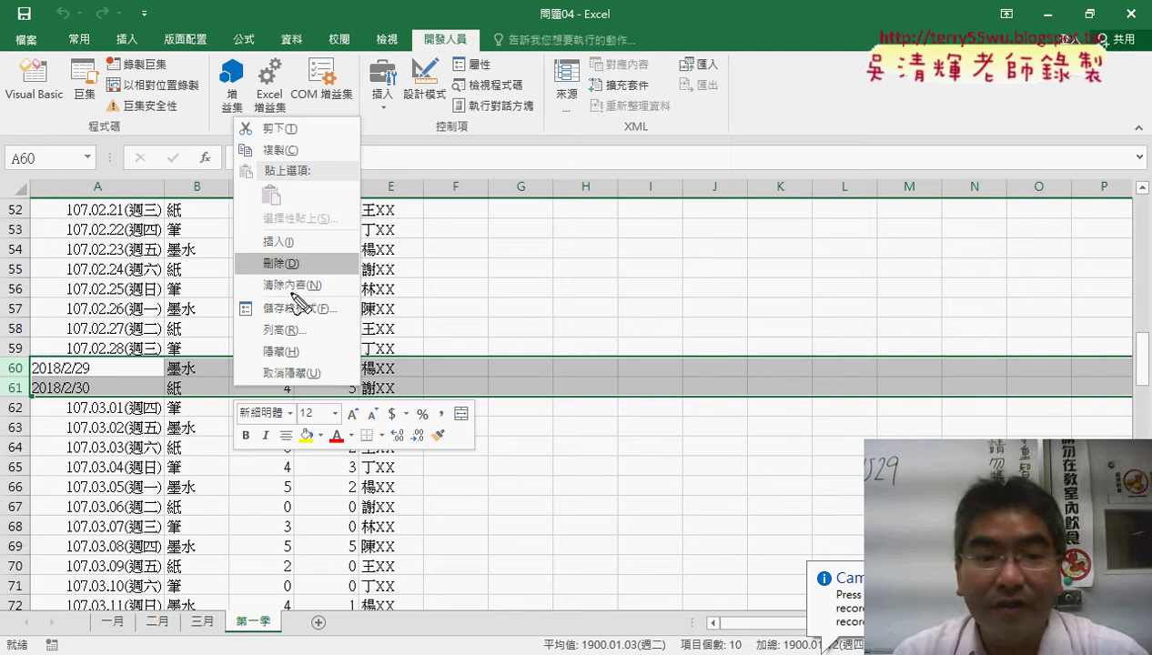
drag(310, 244, 308, 280)
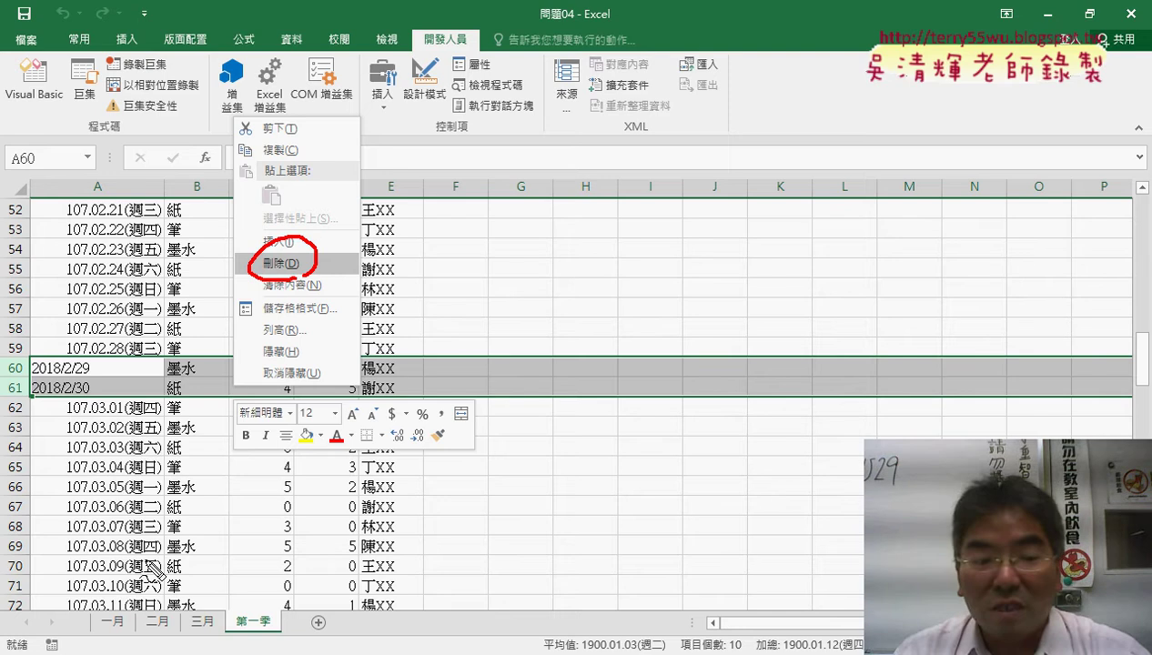
mouse_move(143, 566)
mouse_down()
mouse_move(146, 393)
mouse_move(128, 439)
mouse_up()
drag(146, 395, 185, 430)
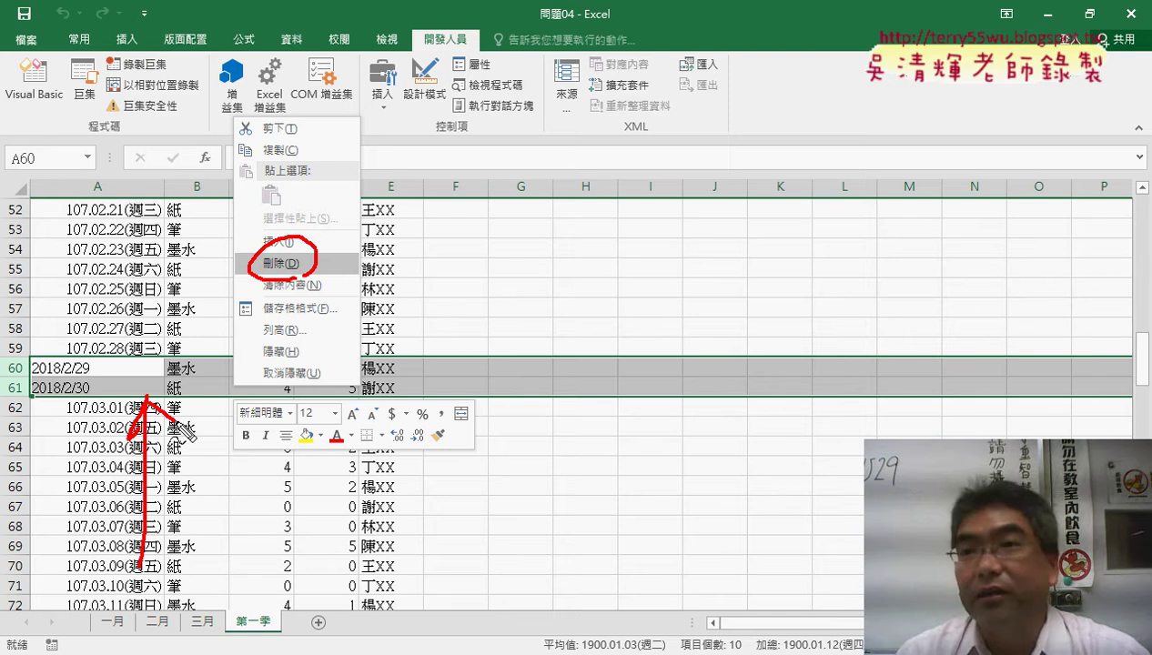
mouse_move(136, 160)
mouse_down()
mouse_move(138, 335)
mouse_move(116, 282)
mouse_up()
drag(138, 335, 177, 290)
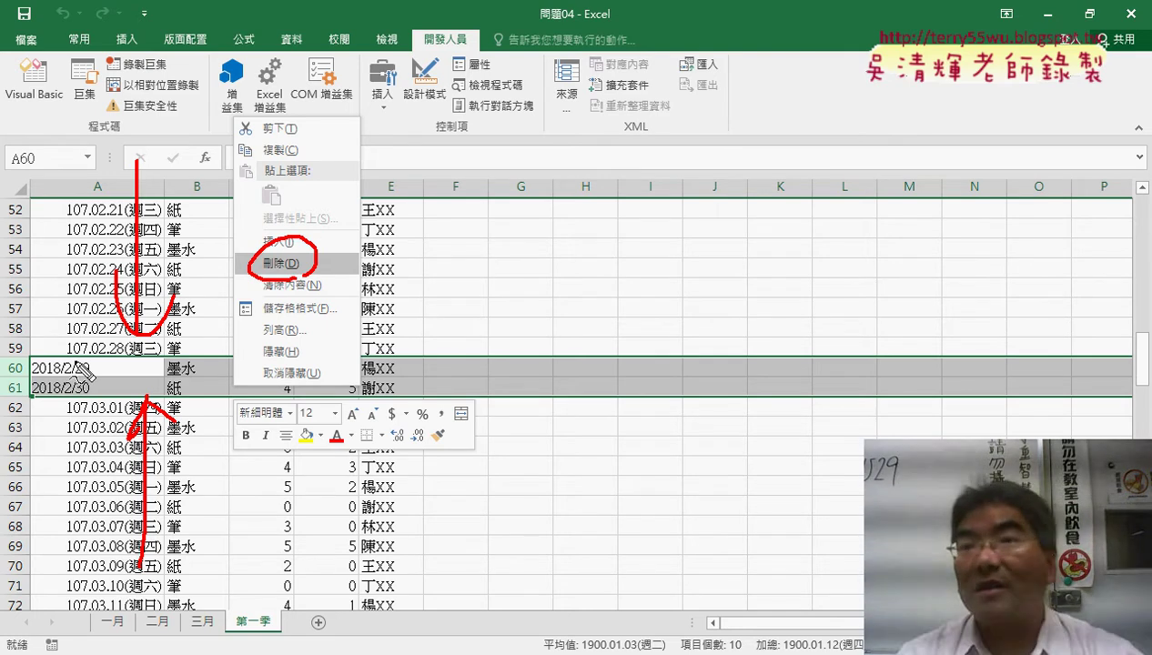
key(Escape)
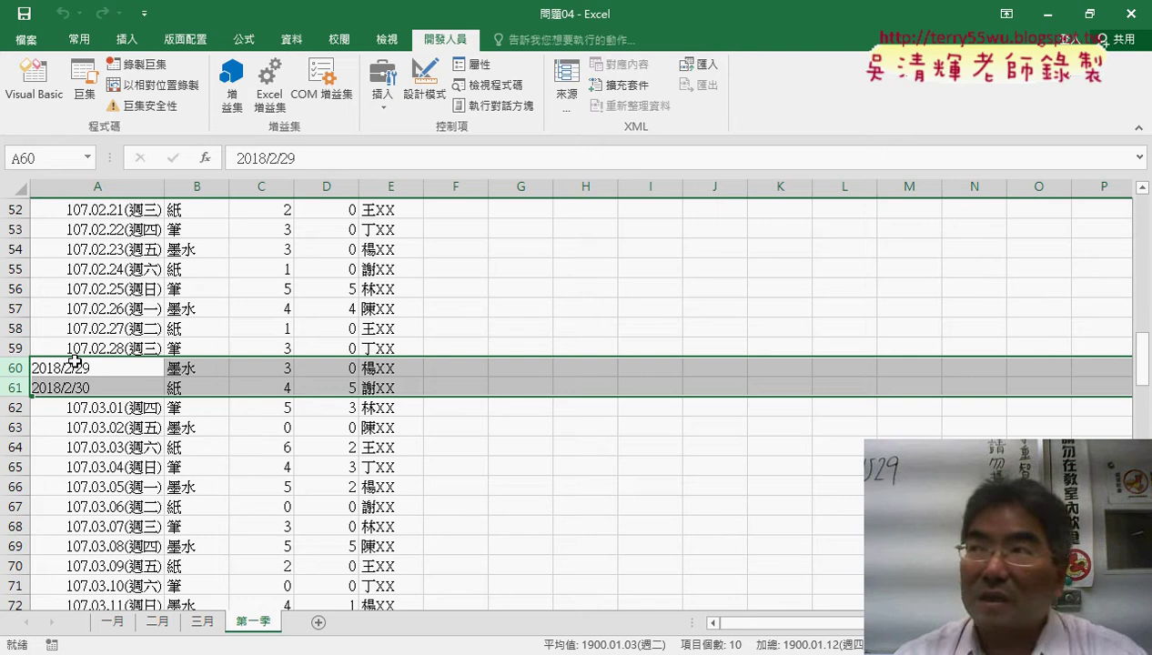
Step: Change the delete loop's For end value from 1 to 2
mouse_move(337, 648)
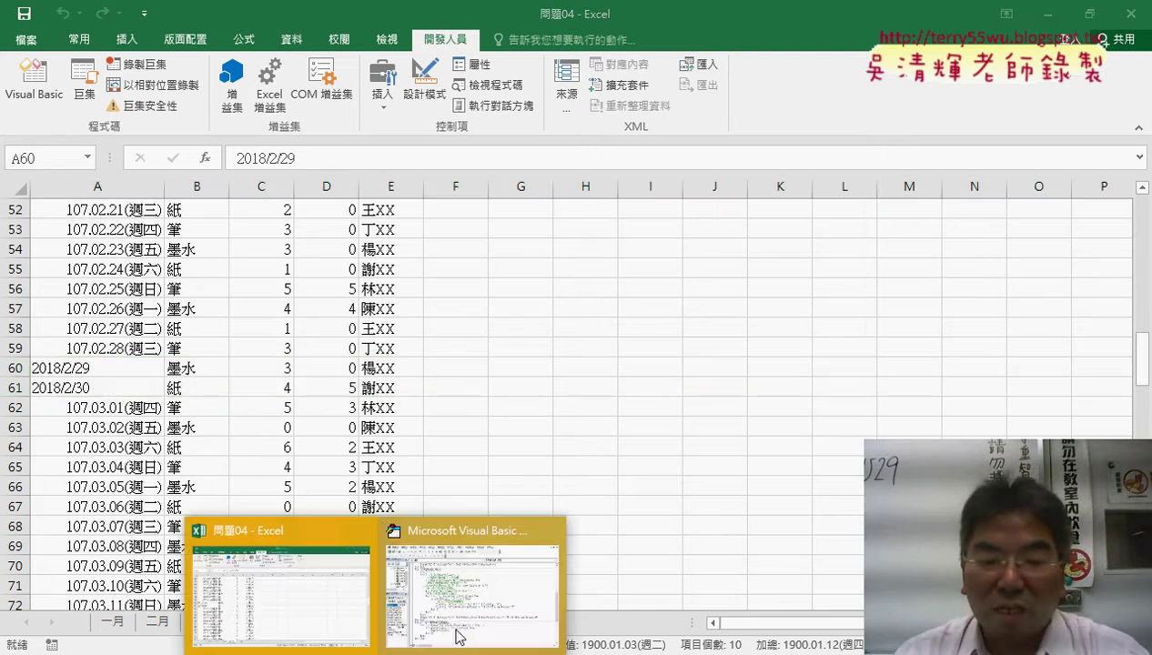
click(473, 615)
scroll(687, 421, down, 3)
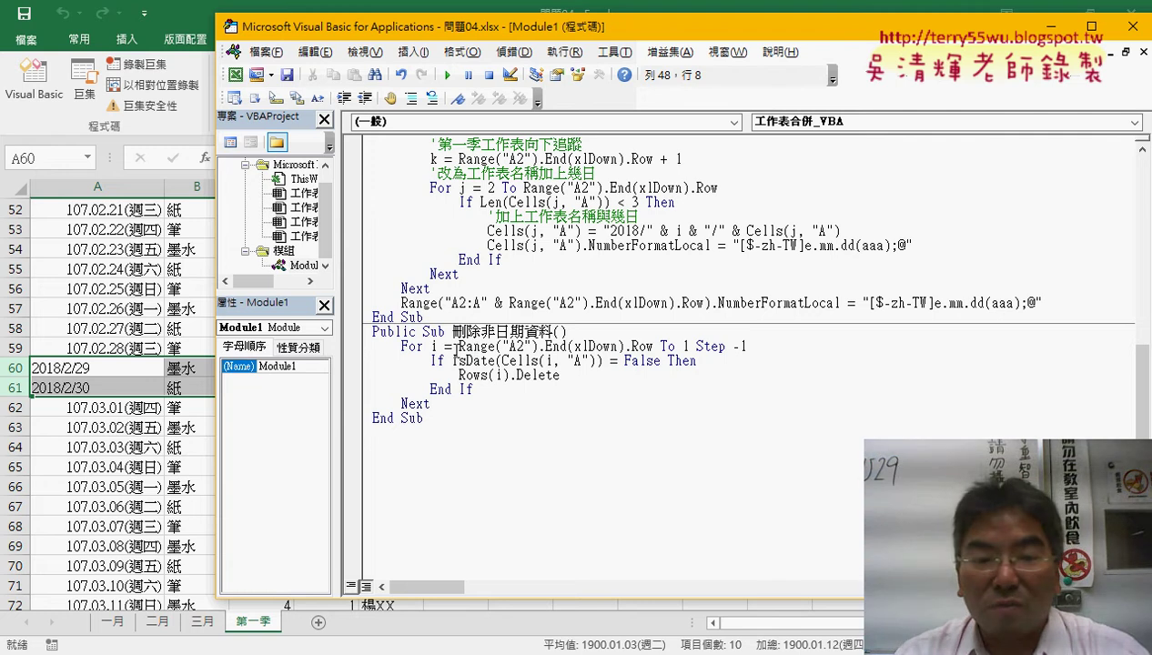
drag(457, 346, 653, 346)
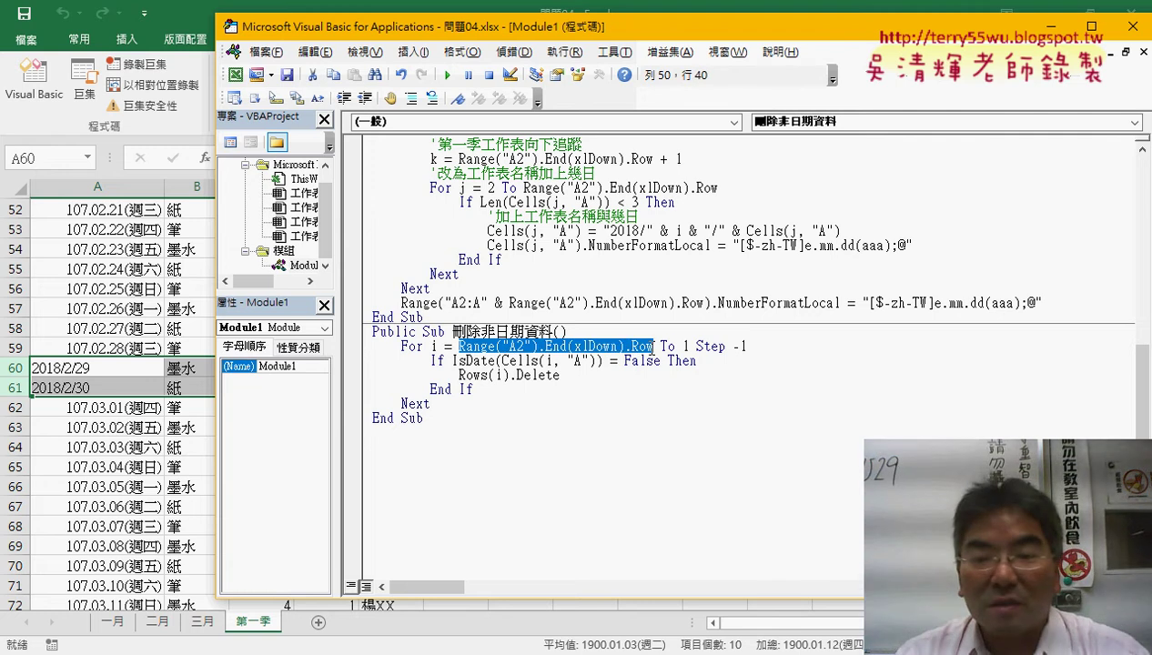
click(684, 346)
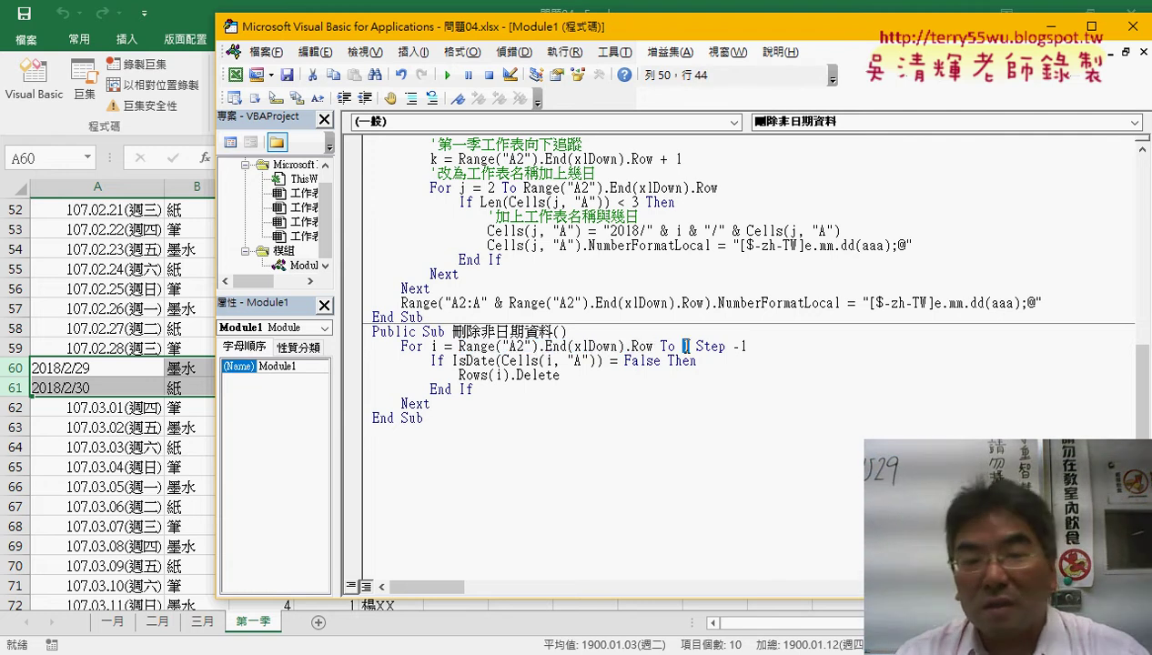
double_click(685, 346)
text(2)
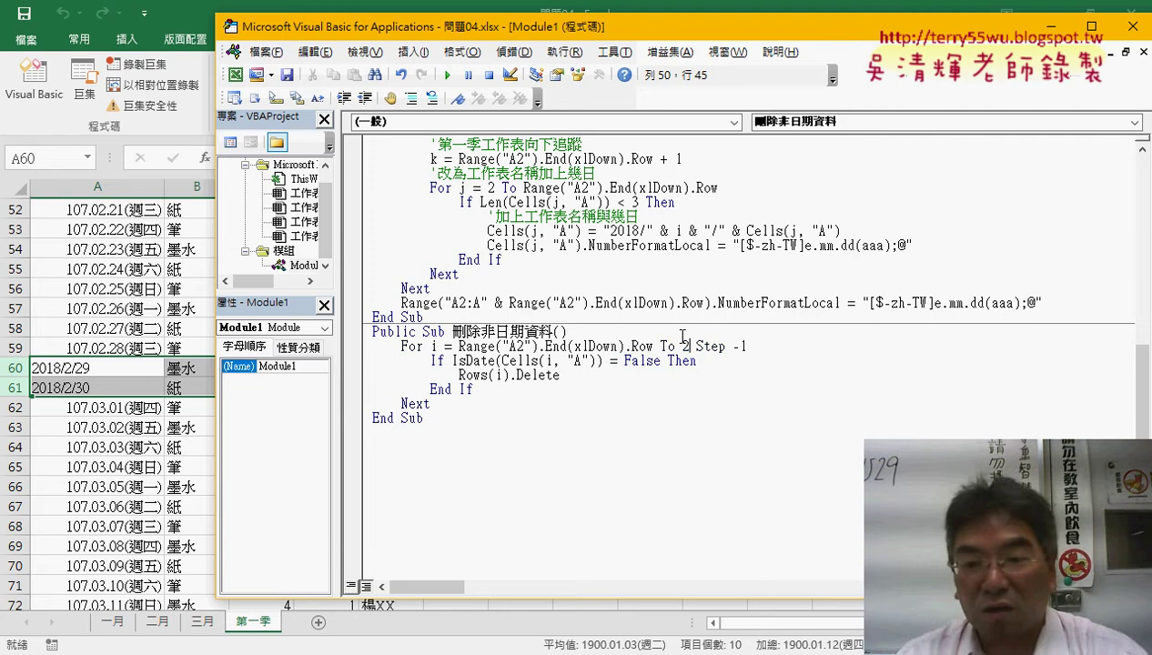
Step: Remove and restore the Step -1 clause, then select the old If condition
drag(747, 345, 696, 345)
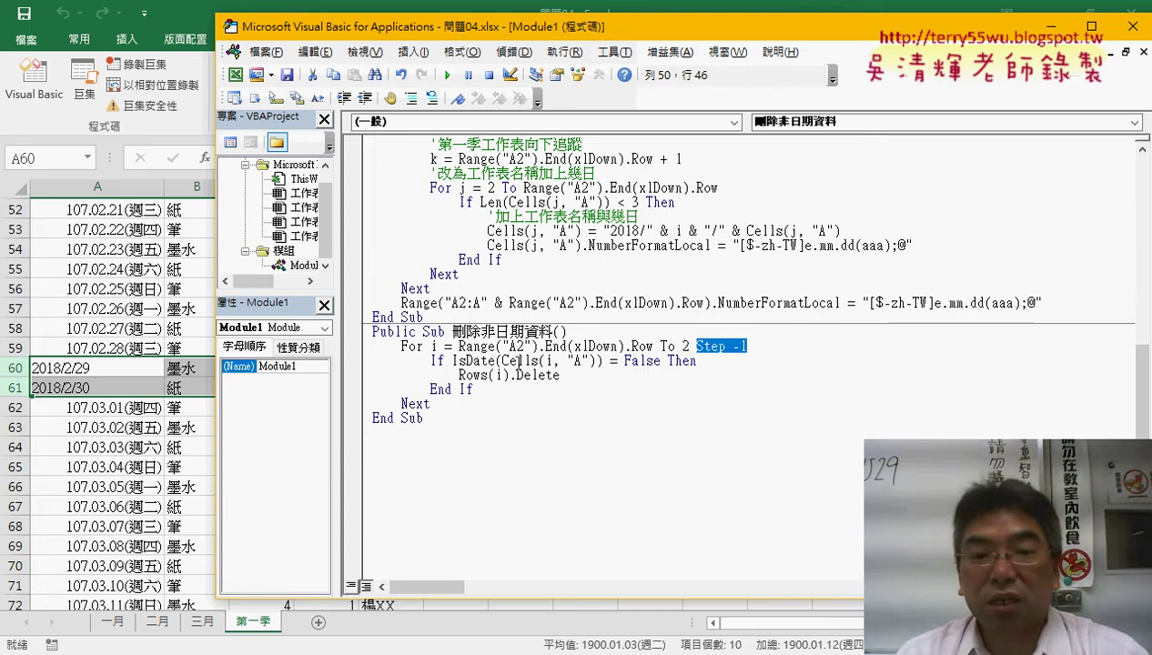
drag(457, 346, 646, 347)
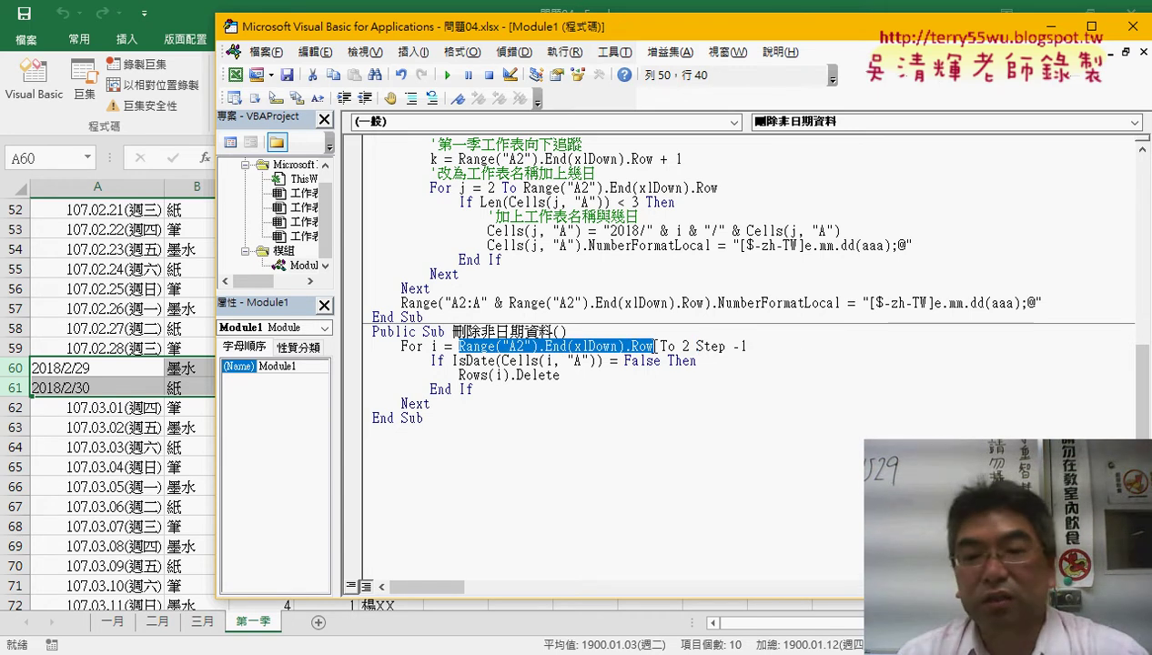
drag(747, 346, 696, 346)
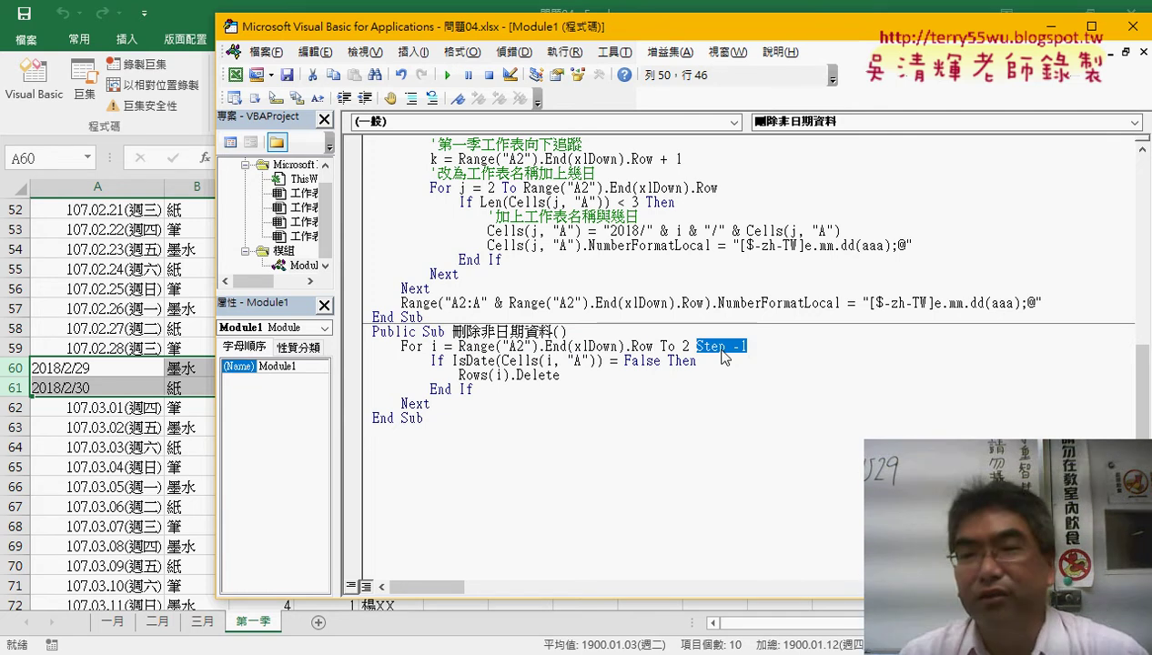
key(Delete)
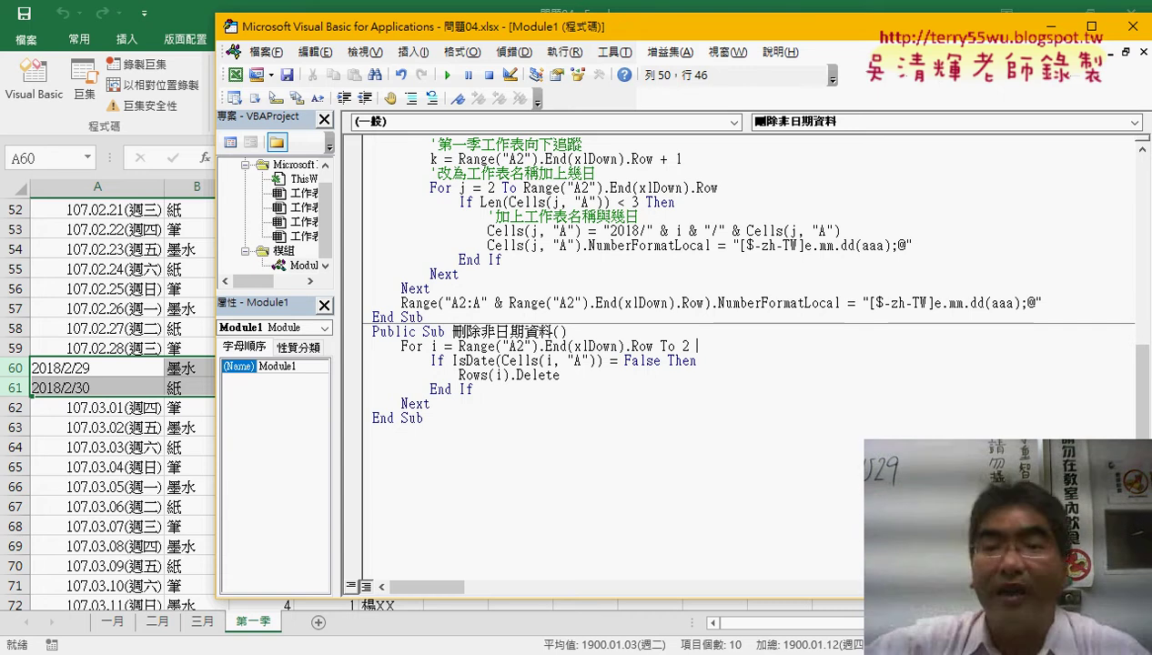
key(ctrl+z)
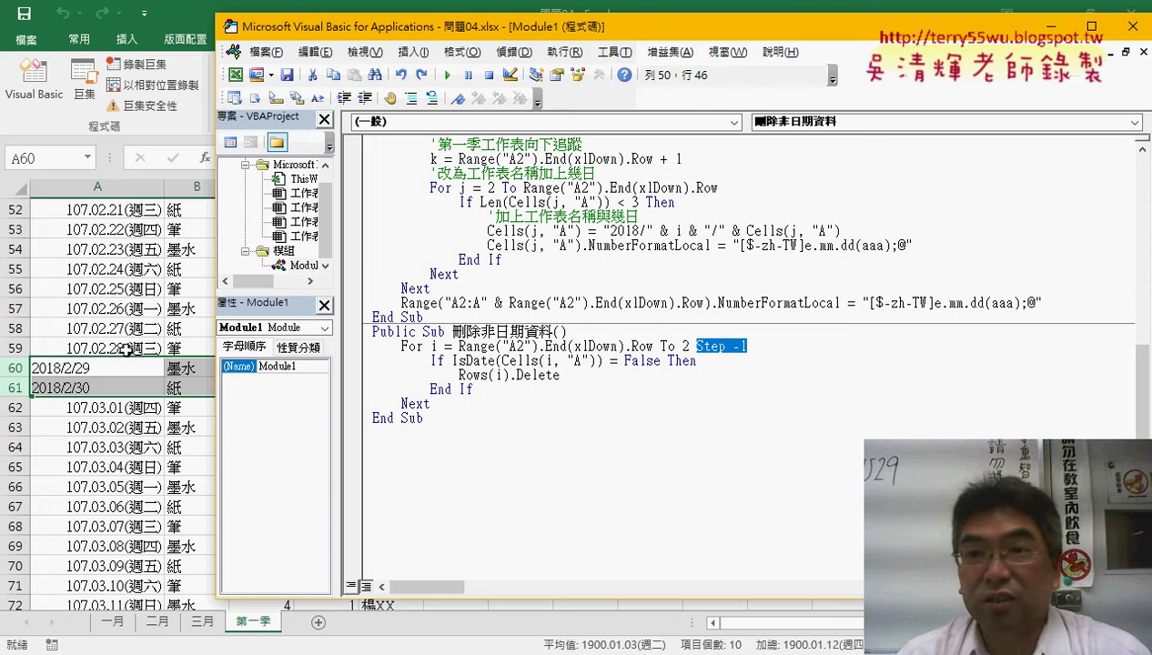
click(456, 361)
drag(453, 361, 697, 361)
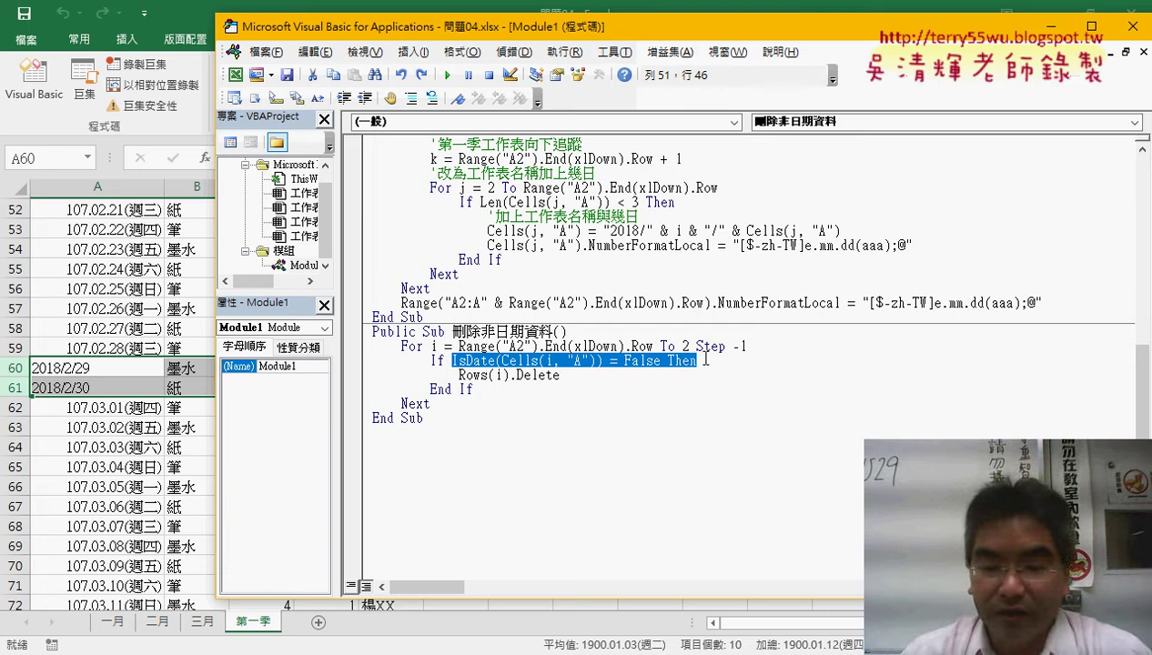
Step: Replace the If condition with vba.IsDate, picked from the IntelliSense Is-function list
key(Delete)
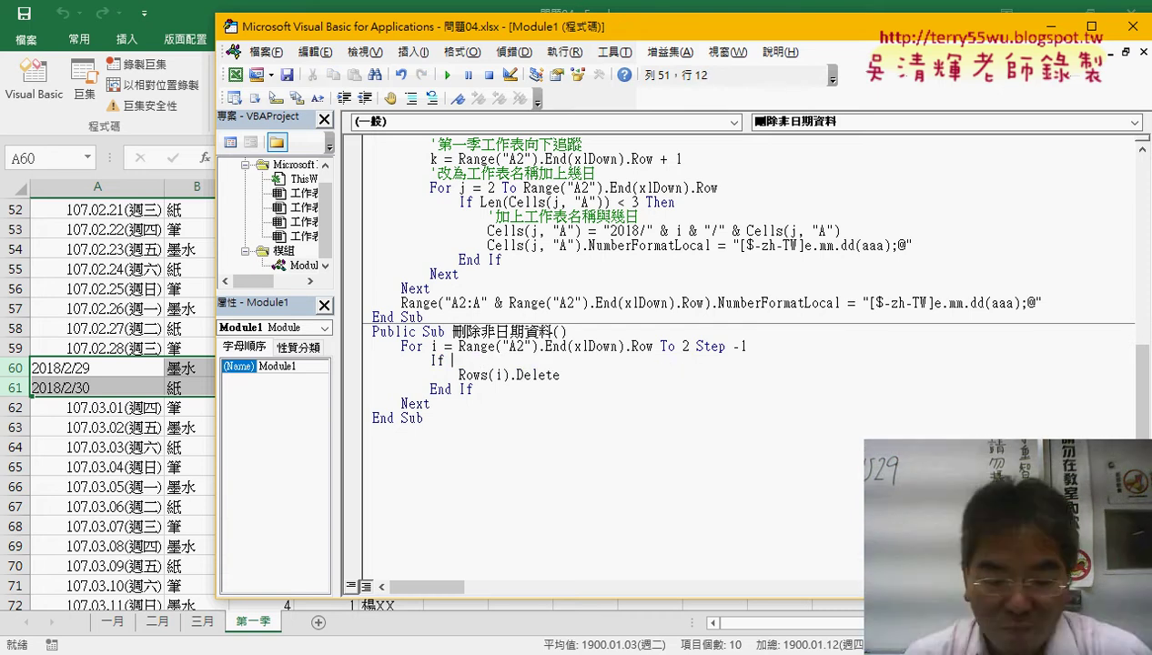
text(vba)
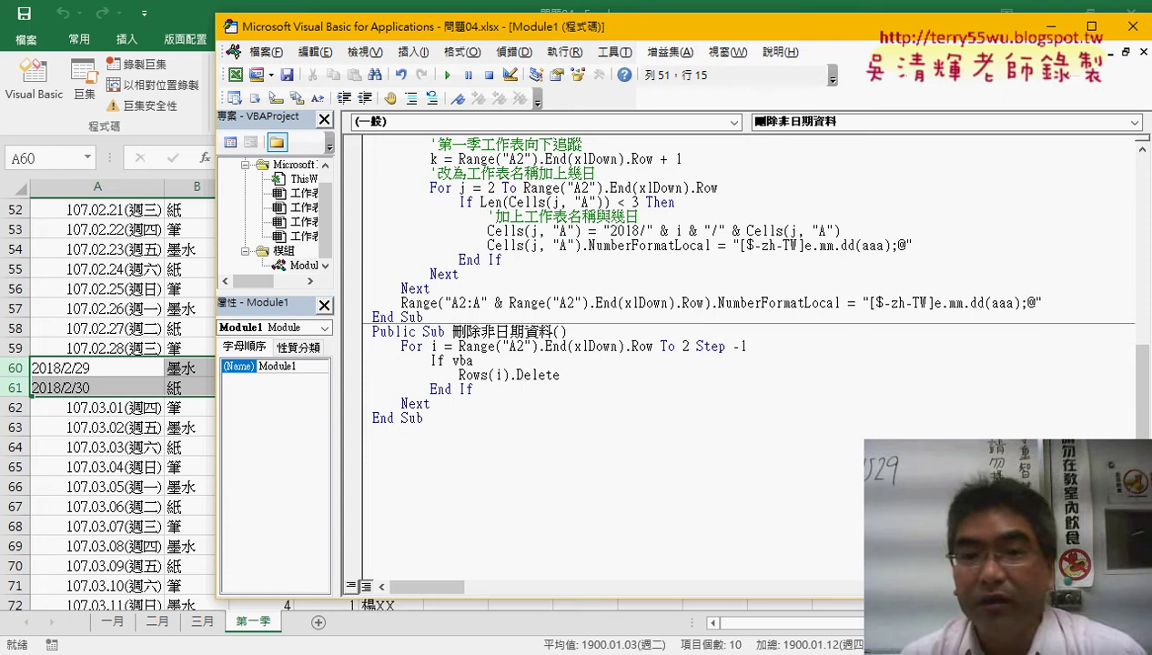
text(.)
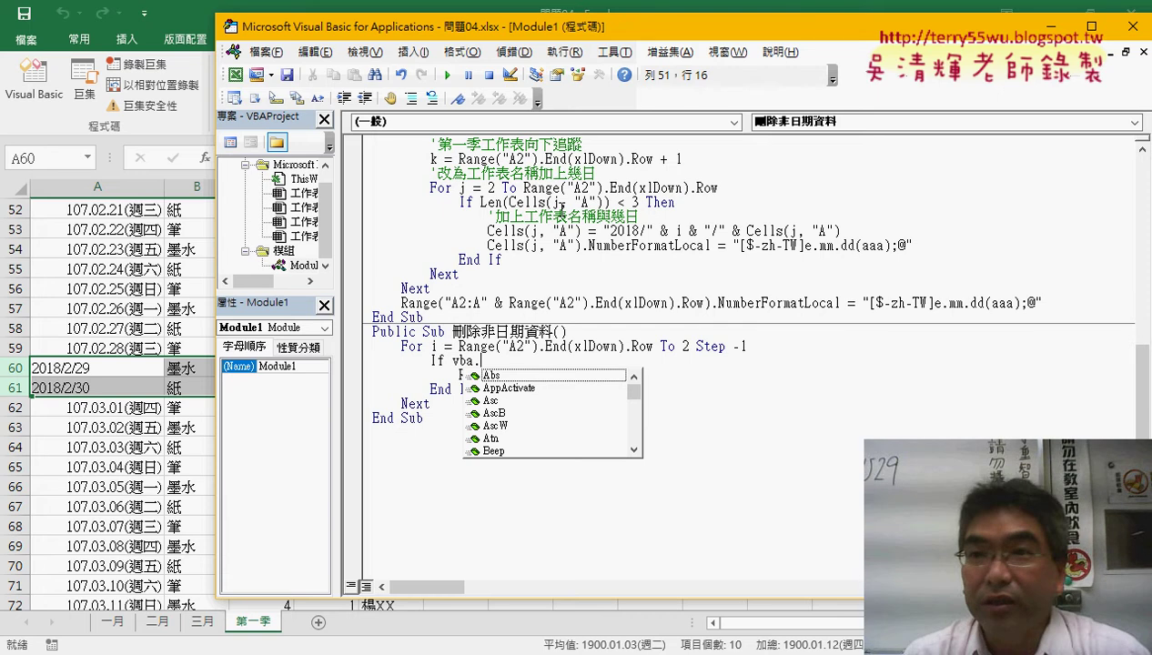
text(is)
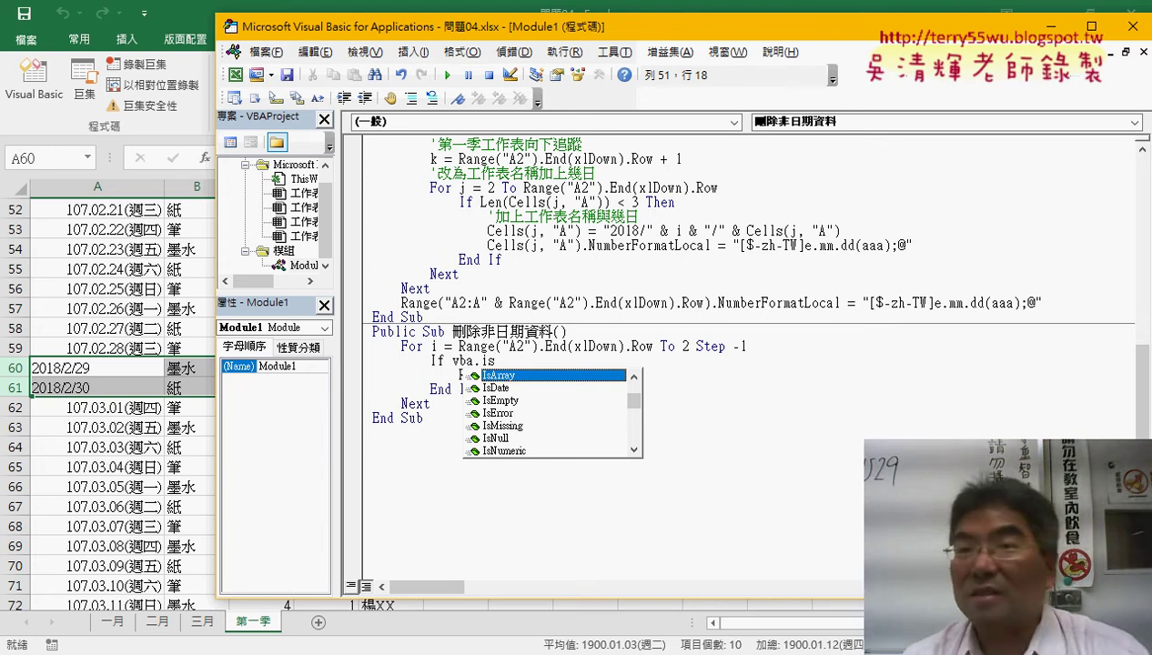
key(Down)
key(Down)
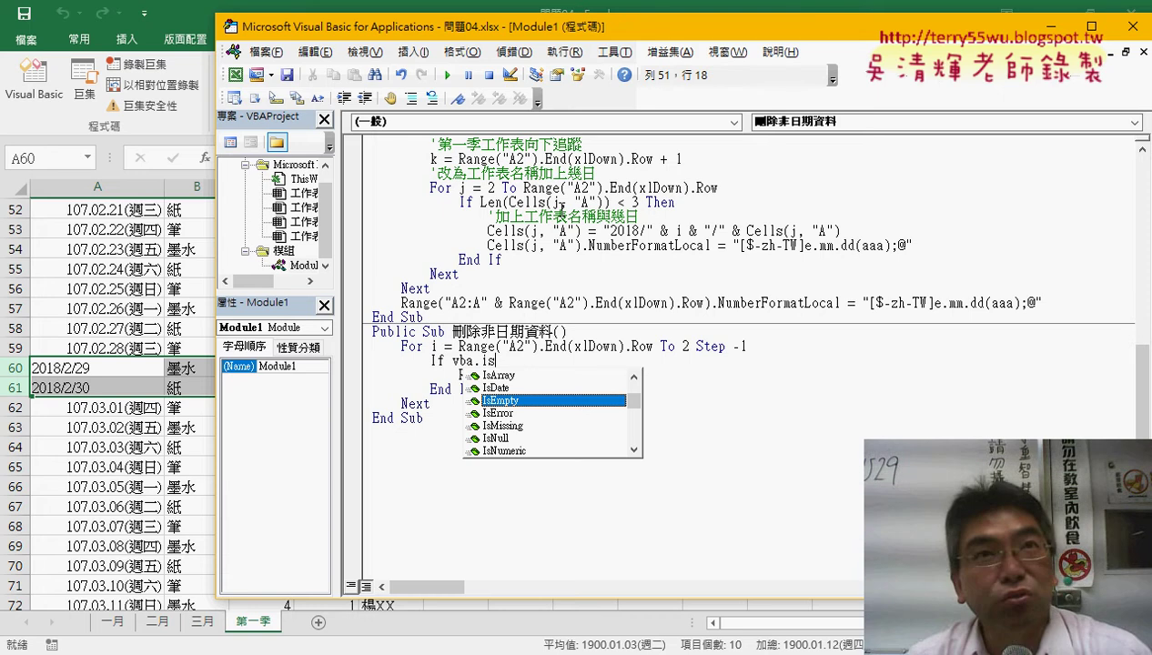
key(Down)
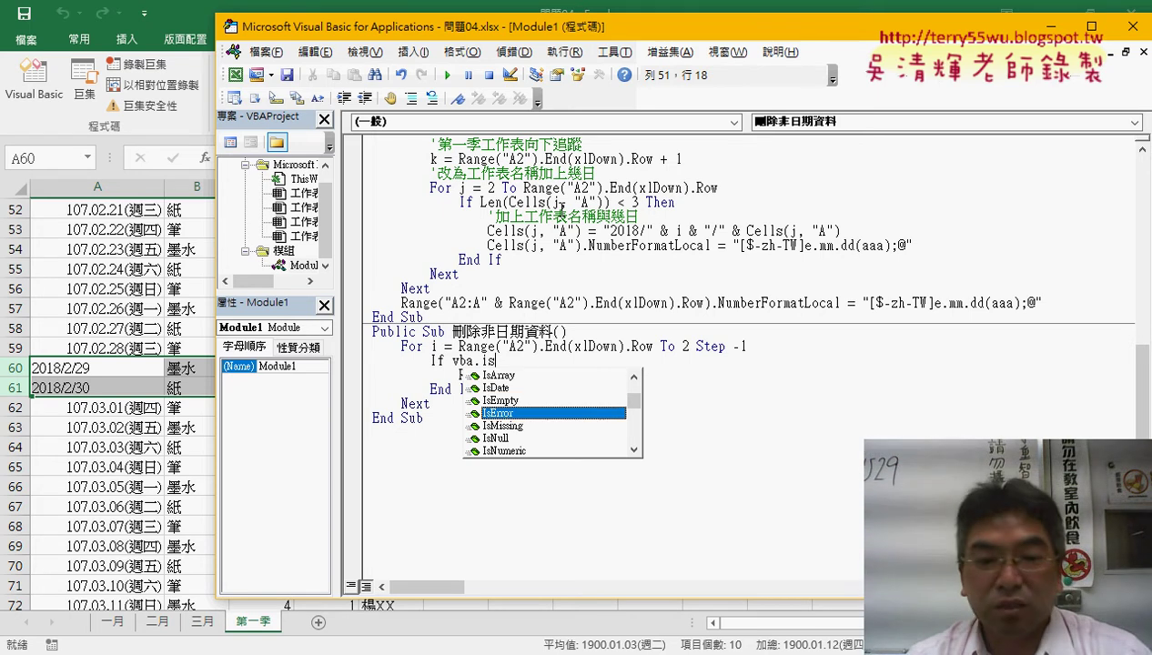
key(Down)
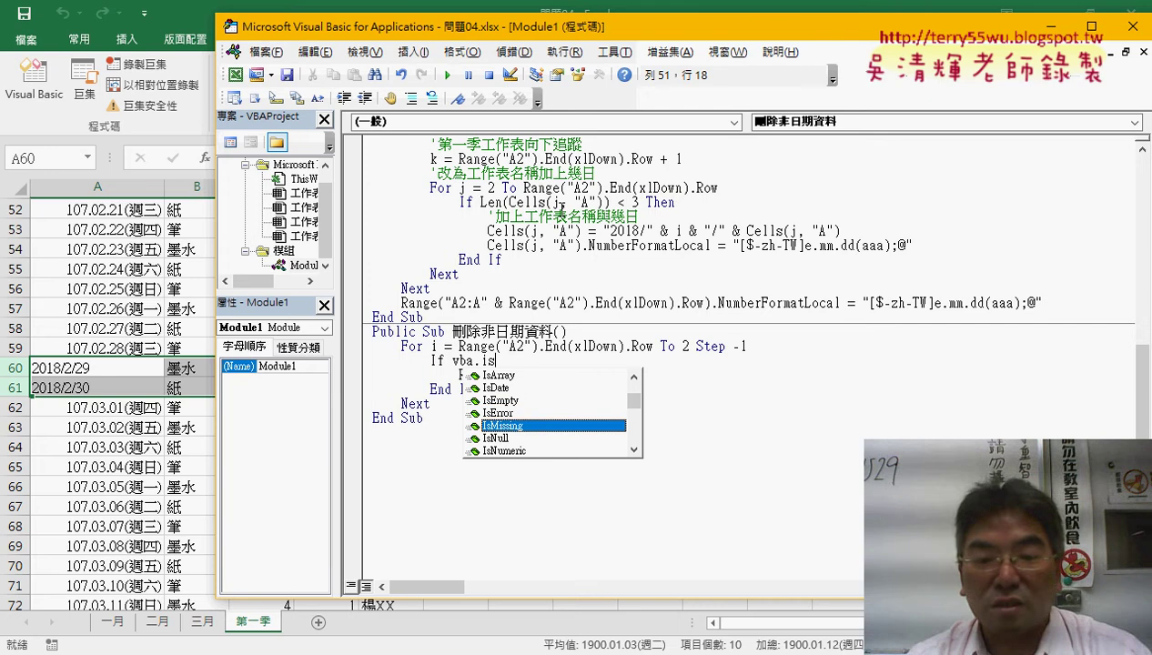
key(Down)
key(Down)
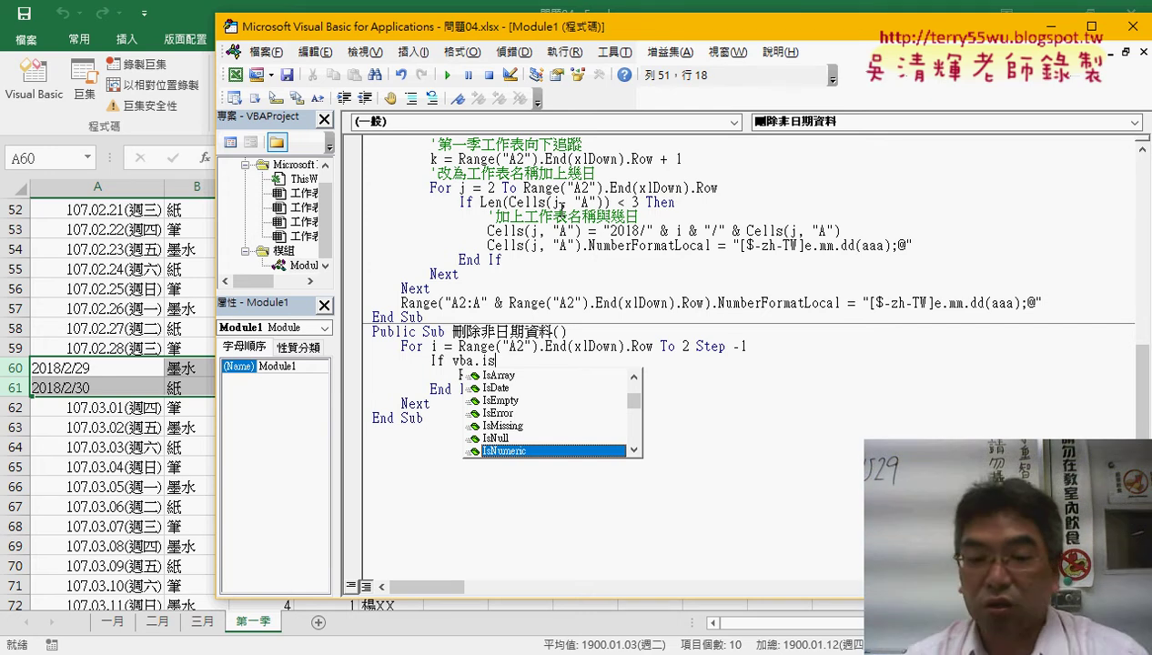
key(Down)
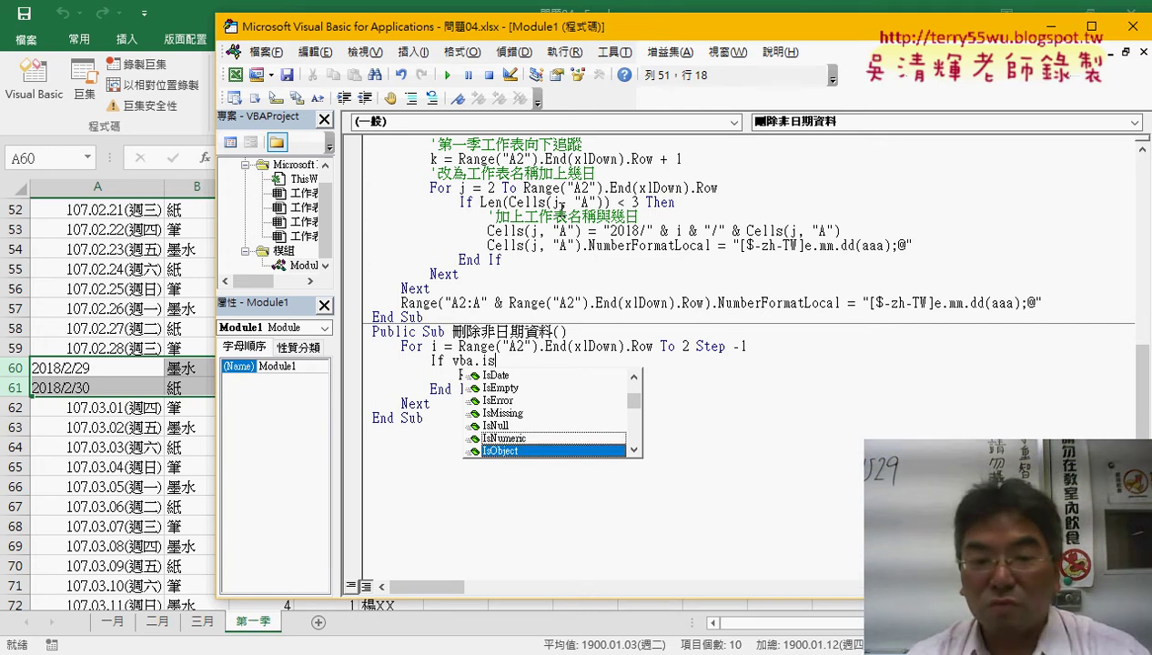
key(Down)
key(Down)
key(Up)
key(Up)
key(Up)
key(Up)
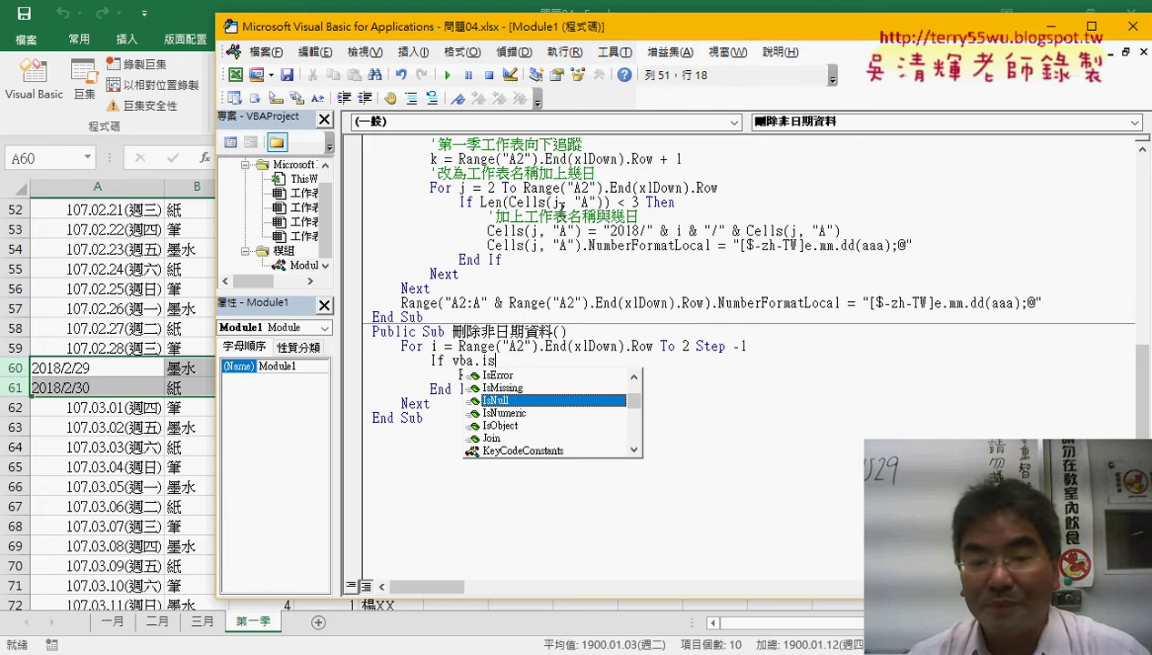
key(Up)
key(Up)
key(Up)
key(Up)
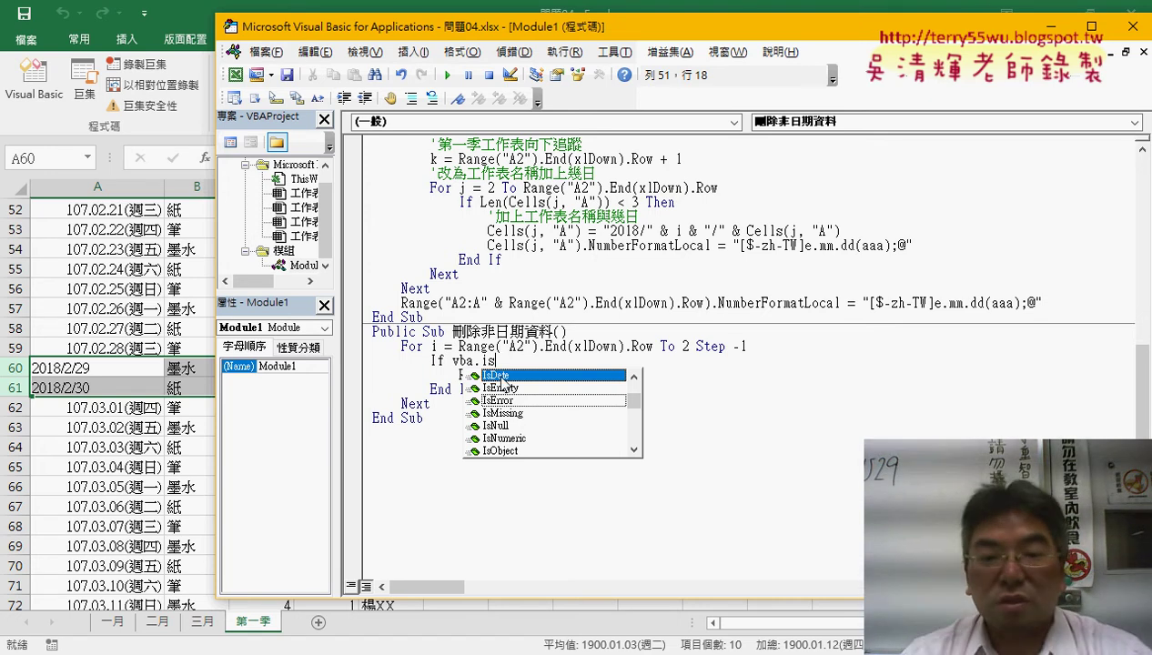
double_click(496, 375)
key(Left)
key(Left)
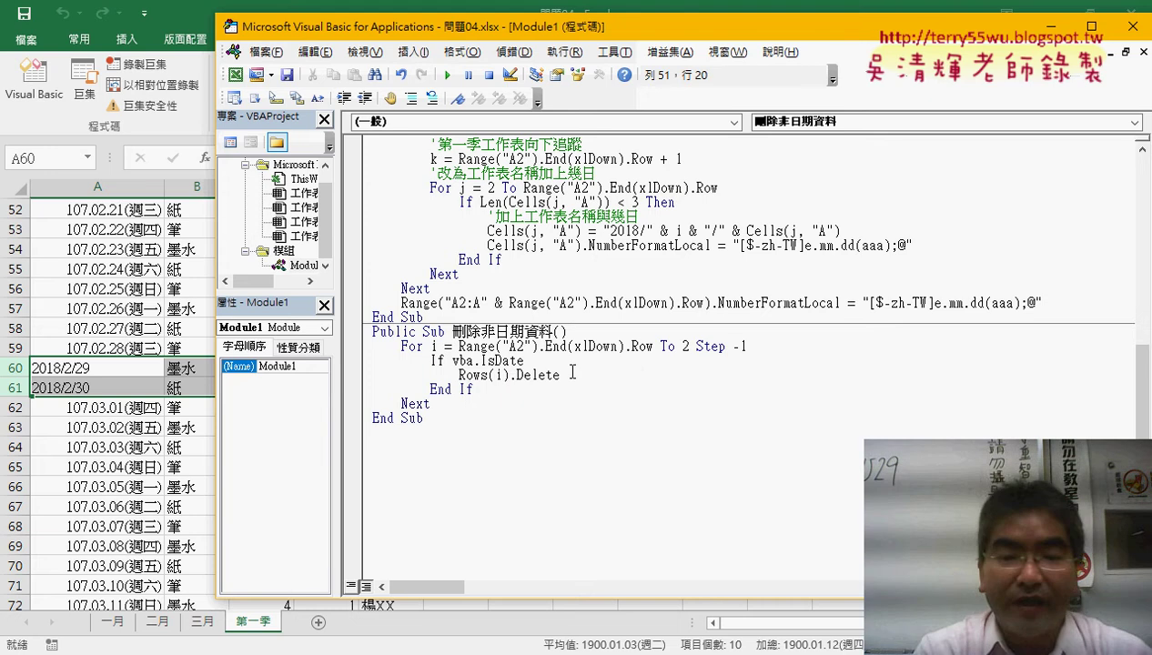
Step: Open the MSDN IsDate help page, read down to its example, then close it
key(F1)
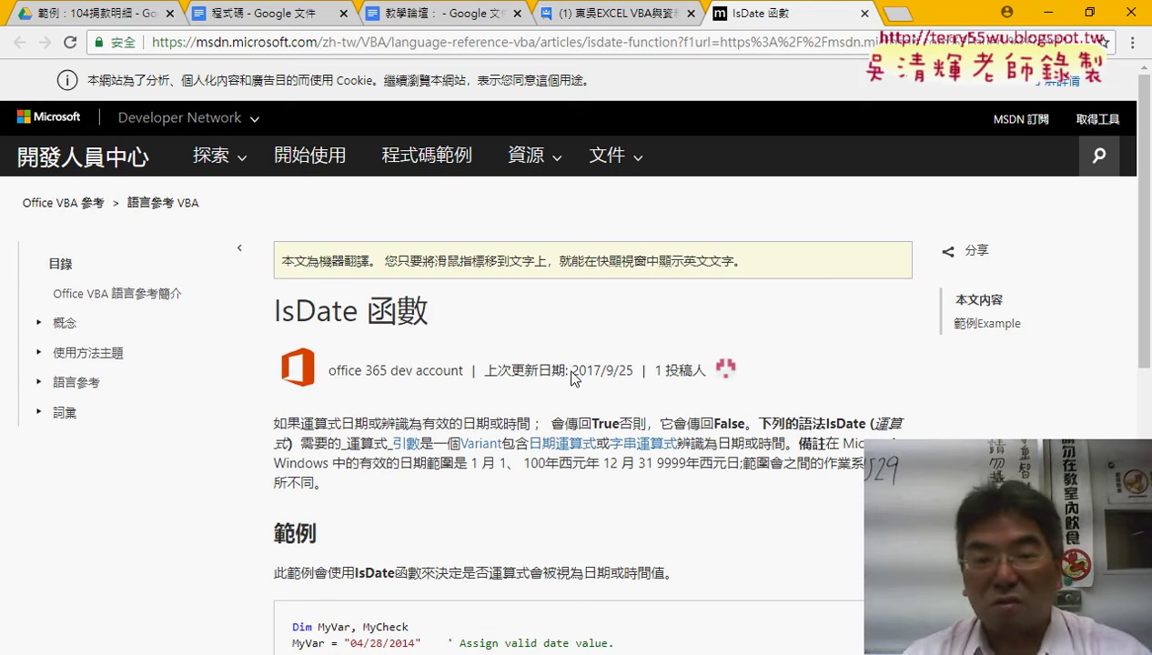
scroll(547, 328, down, 2)
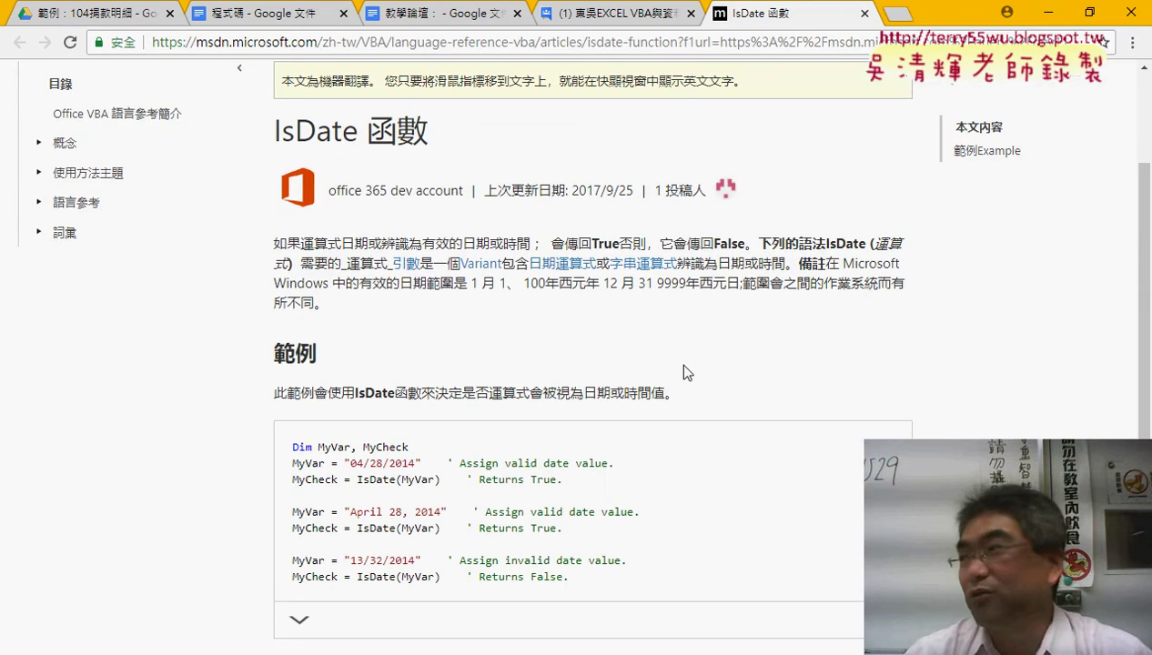
scroll(678, 361, down, 1)
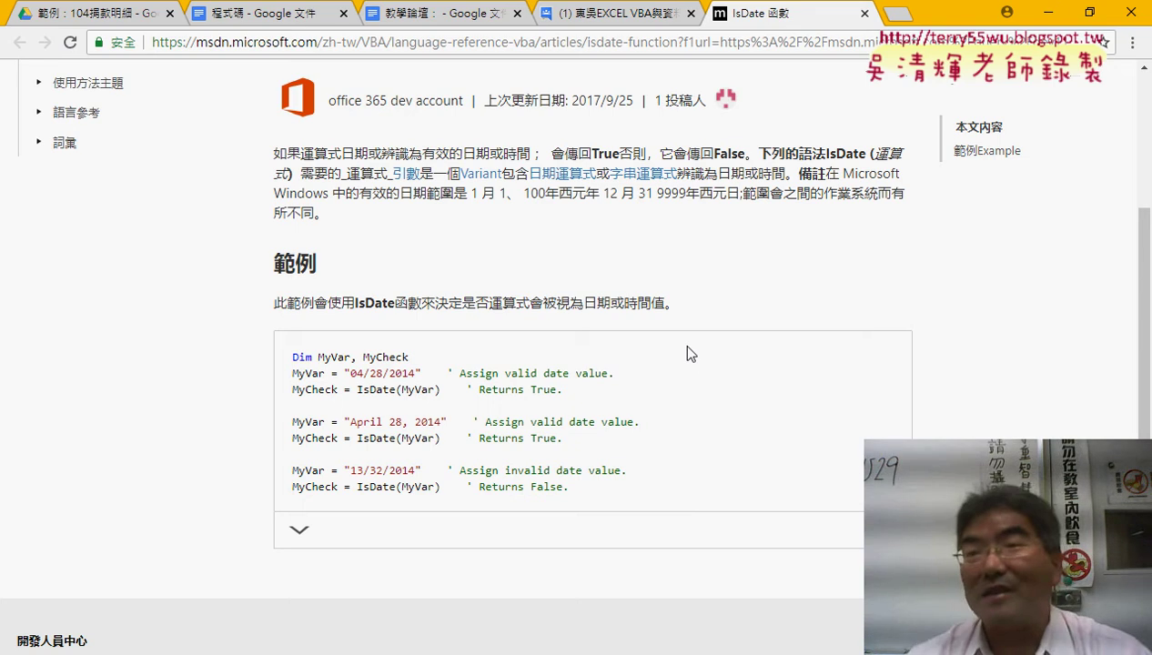
mouse_move(658, 293)
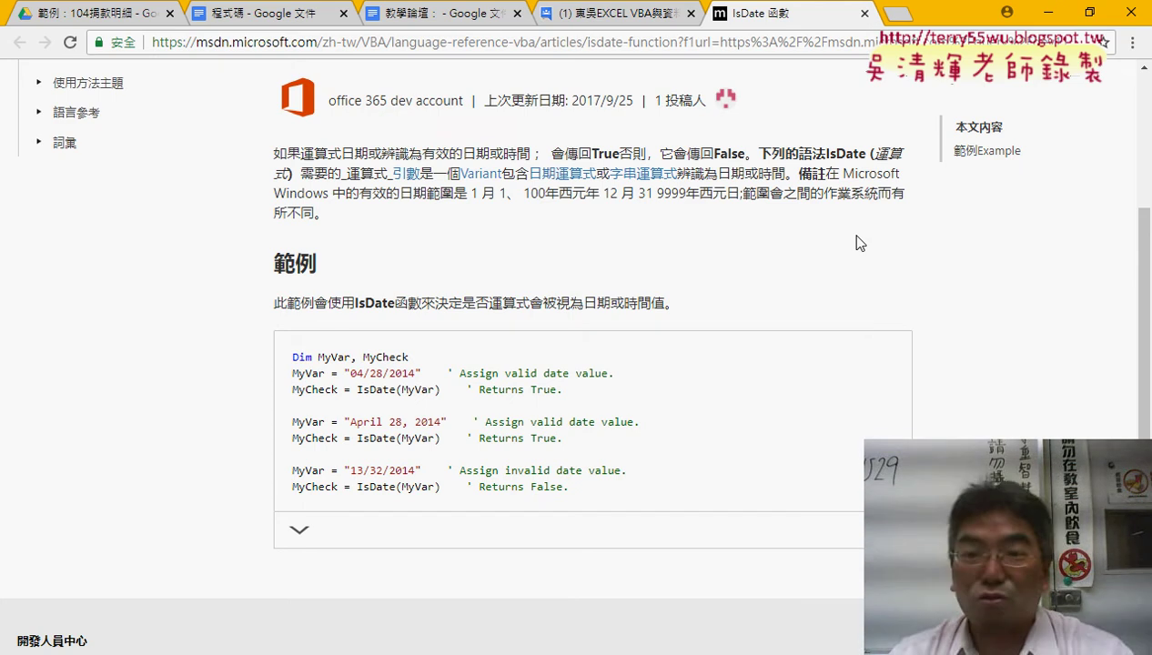
click(864, 13)
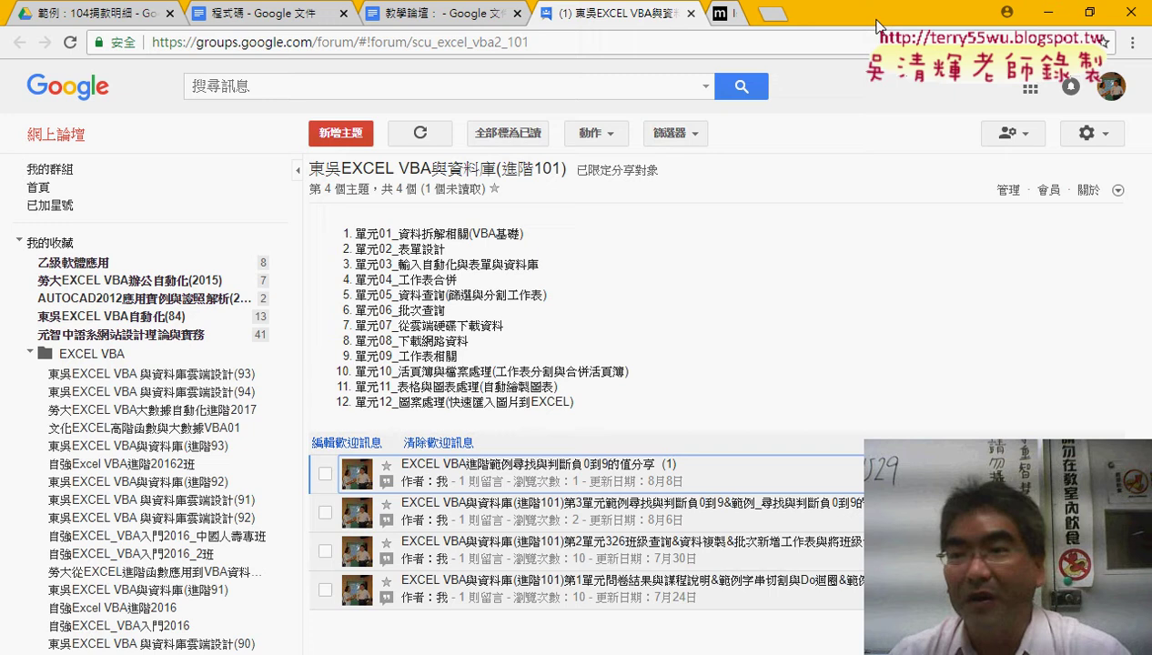
Step: Give IsDate the argument Cells(i, "A"), copied from the merge macro's Cells(j, "A")
click(1046, 13)
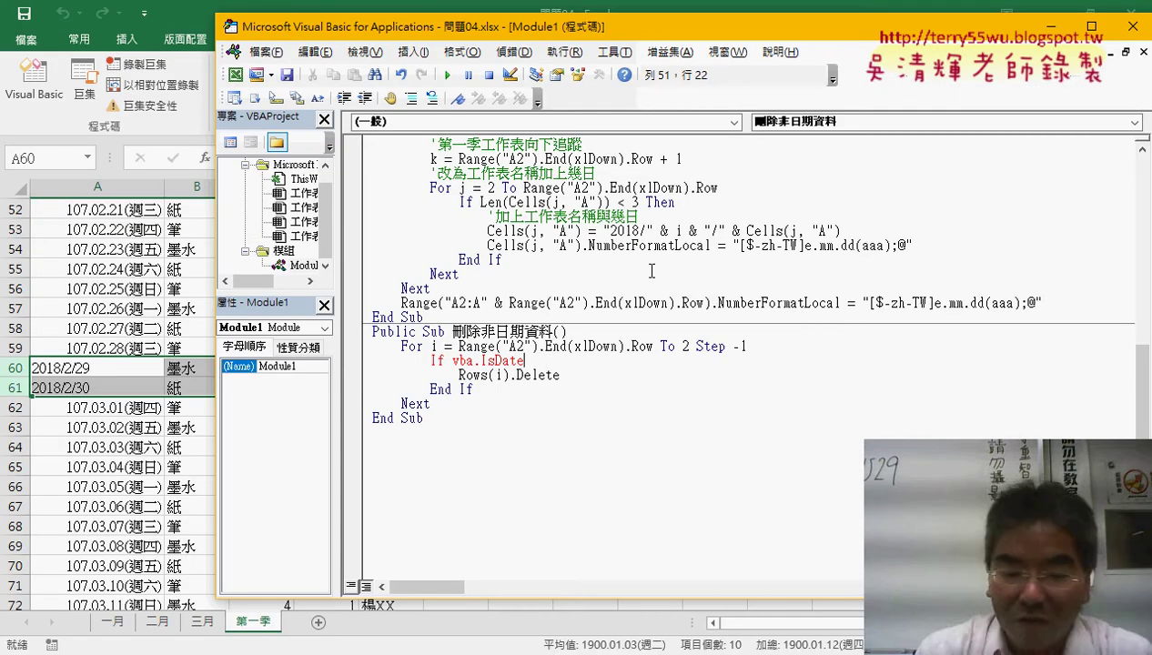
text(()
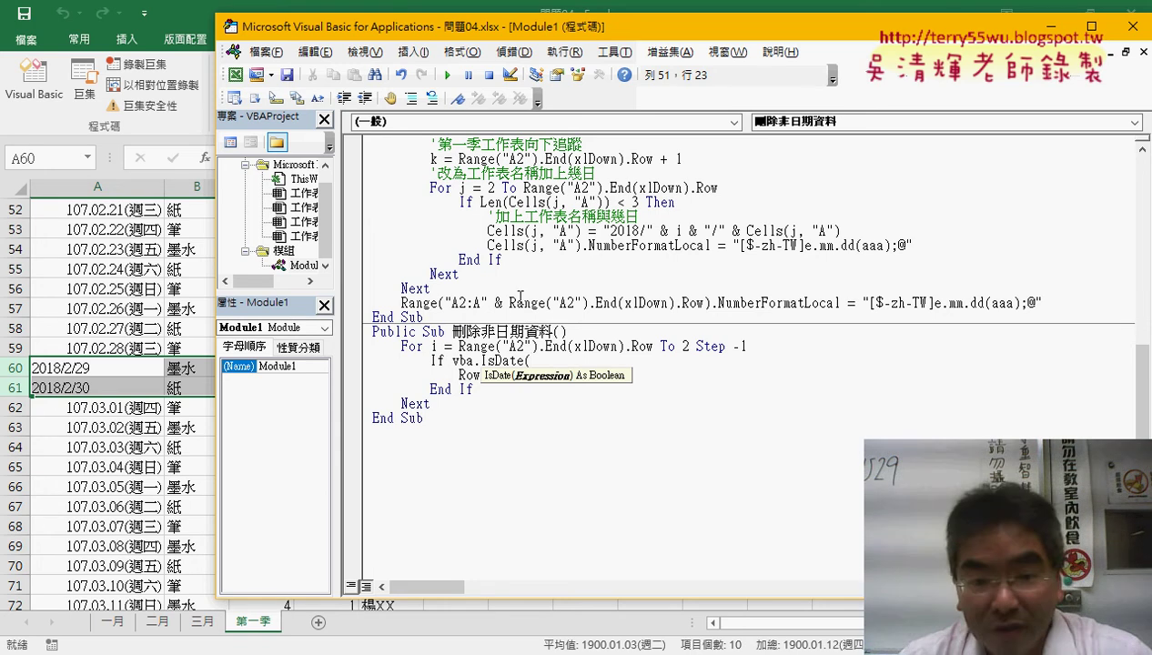
click(589, 345)
key(Return)
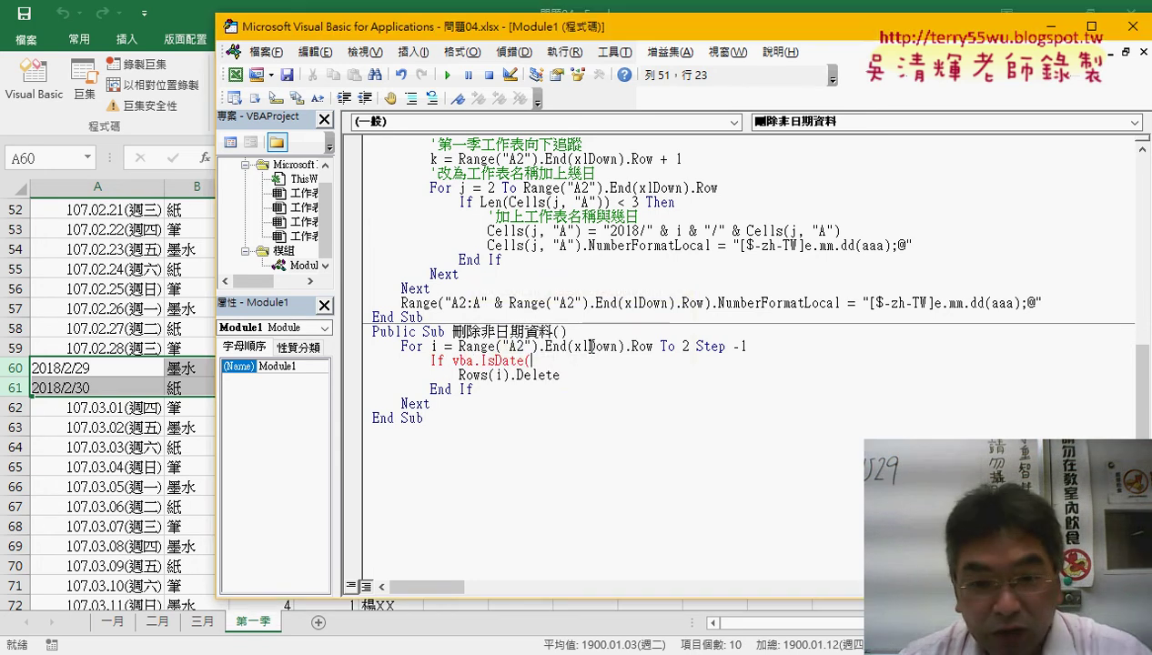
drag(579, 245, 491, 245)
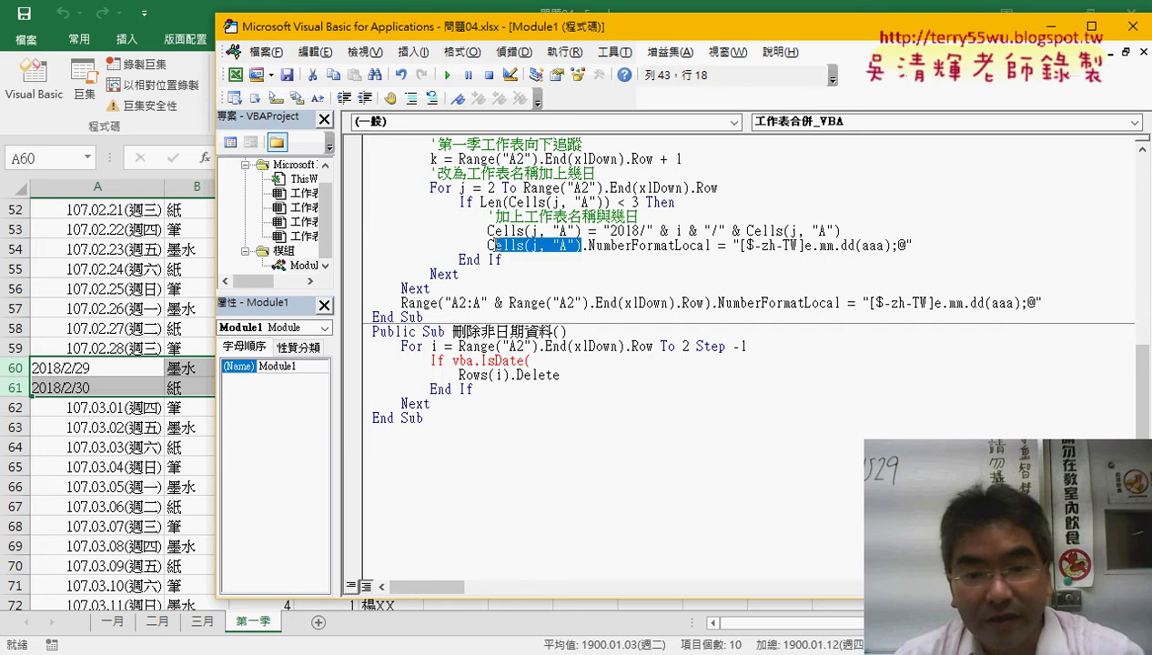
key(ctrl+c)
click(561, 361)
key(ctrl+v)
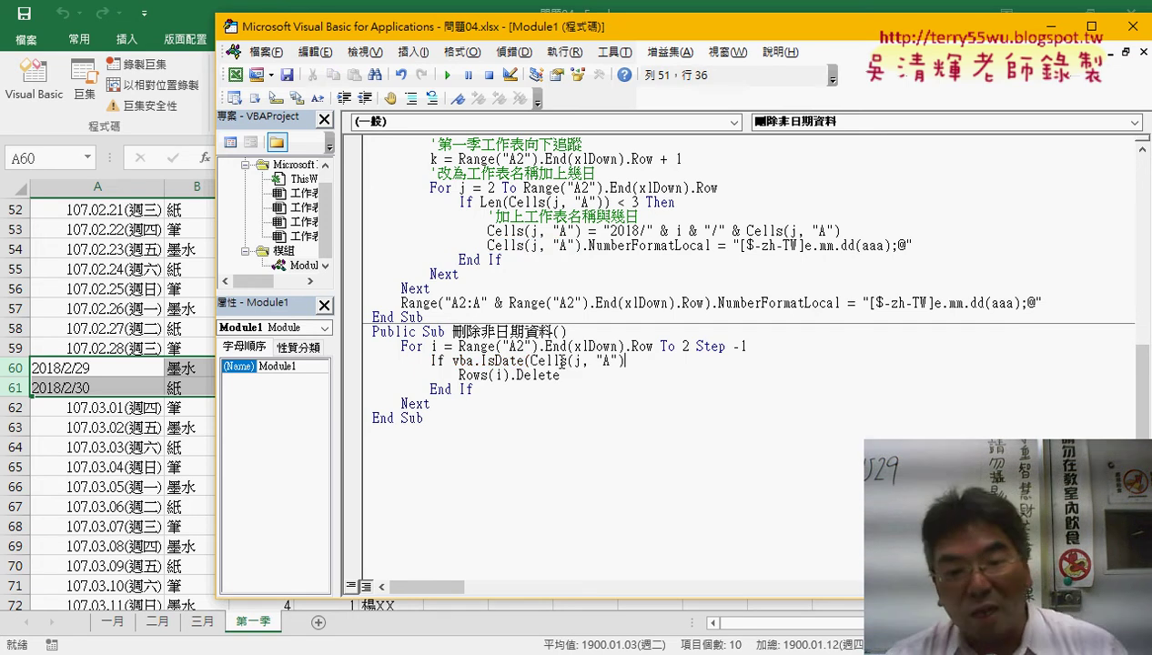
double_click(572, 362)
text(i)
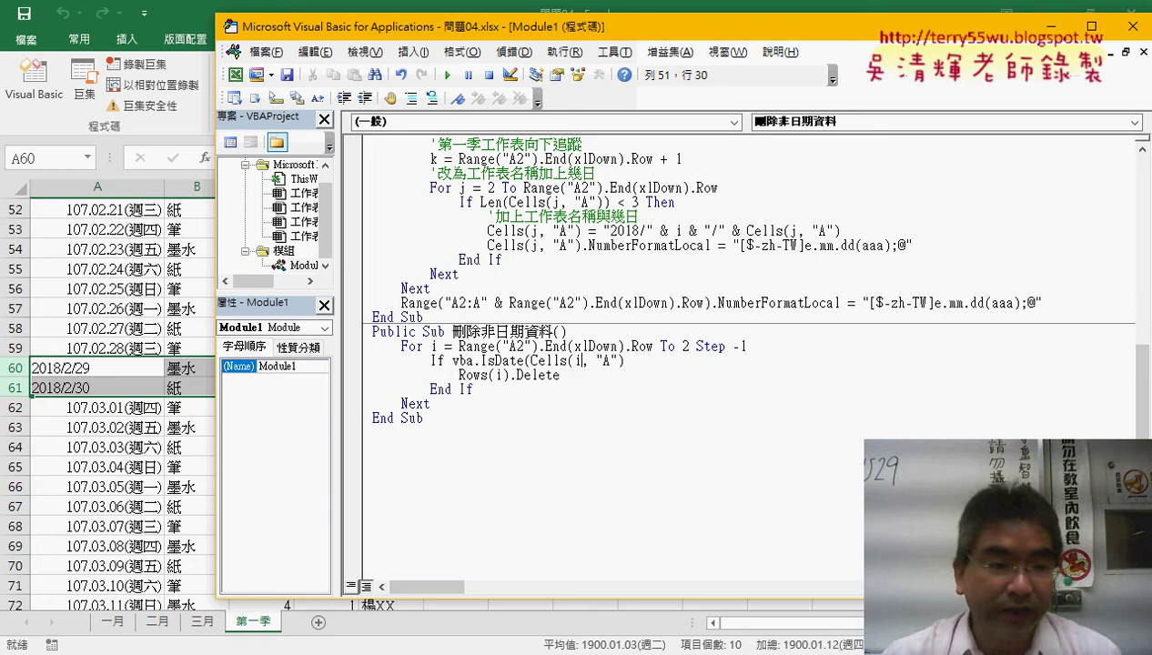
Step: Finish the line as If VBA.IsDate(Cells(i, "A")) = False Then
click(624, 361)
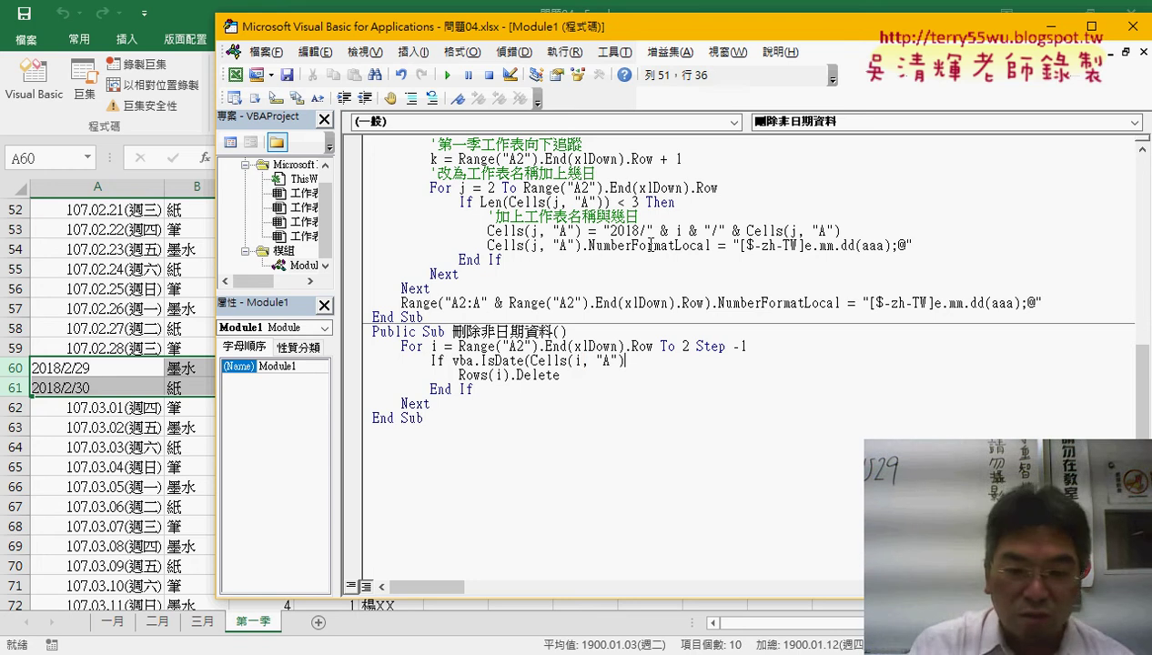
text())
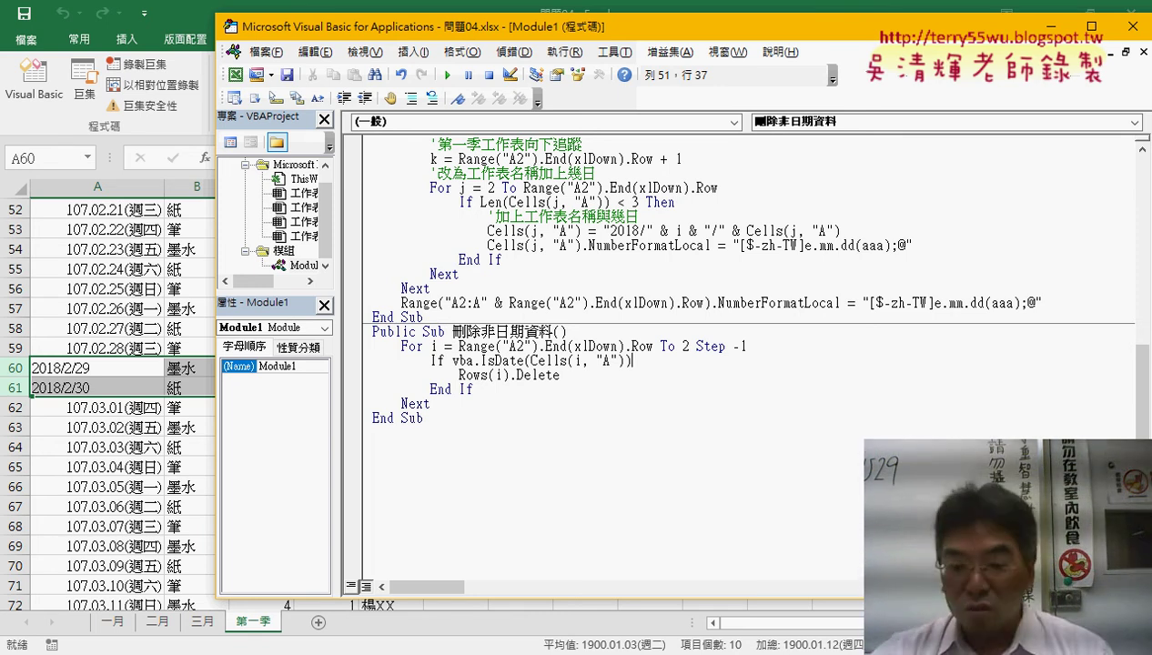
text(=)
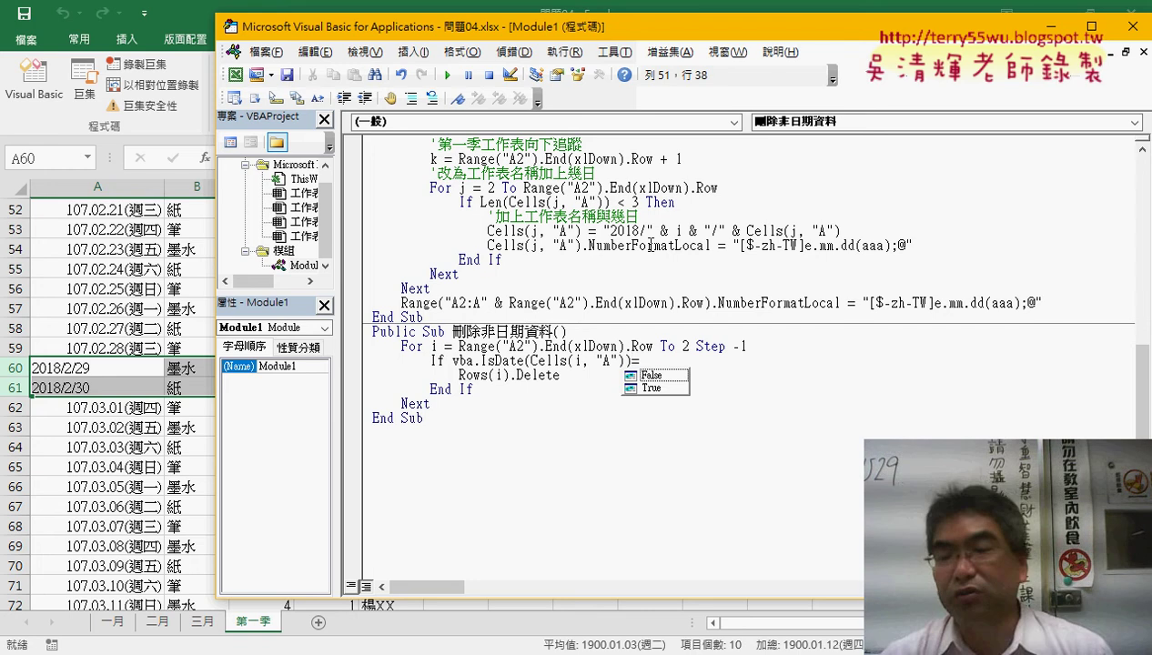
key(Down)
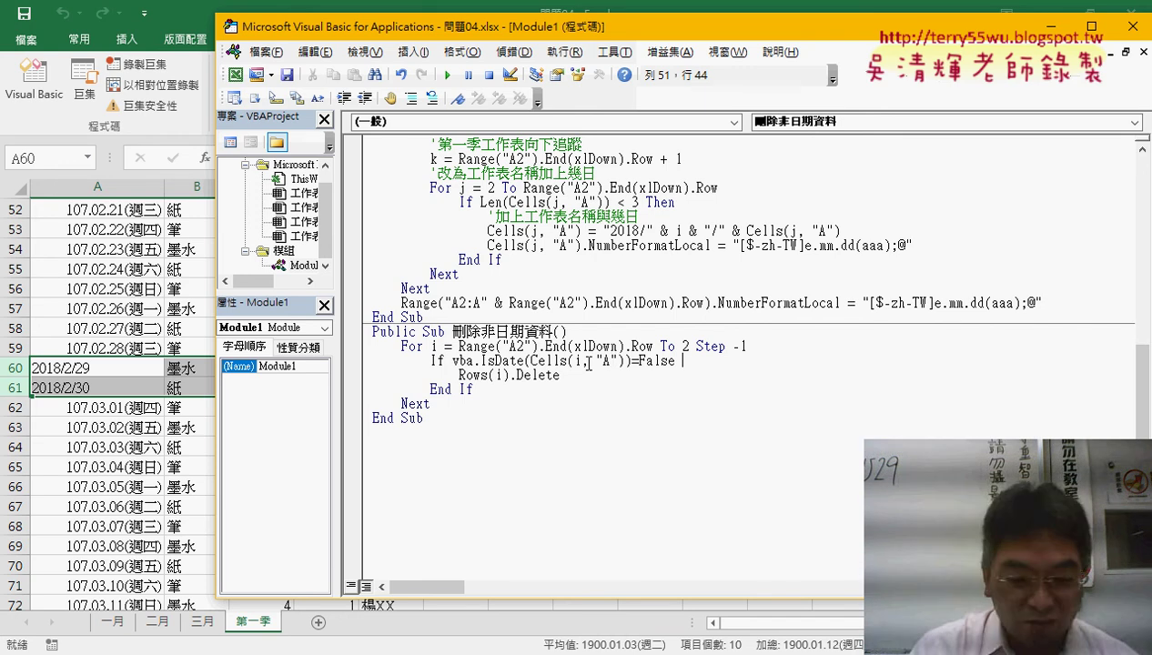
text(the)
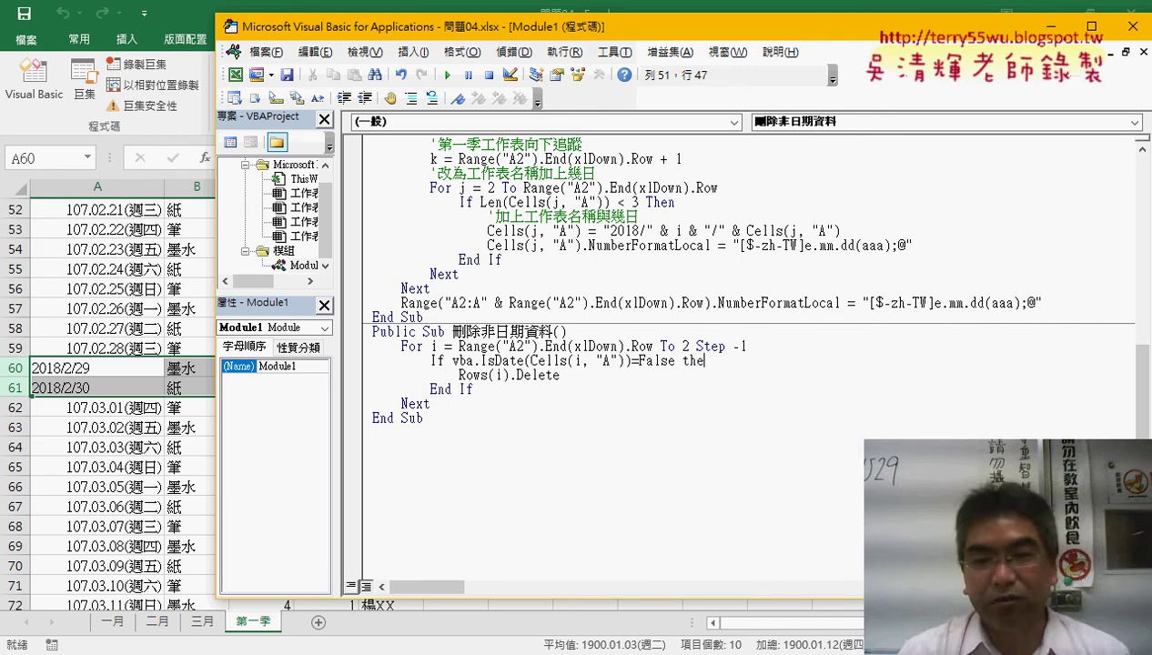
text(n)
key(Down)
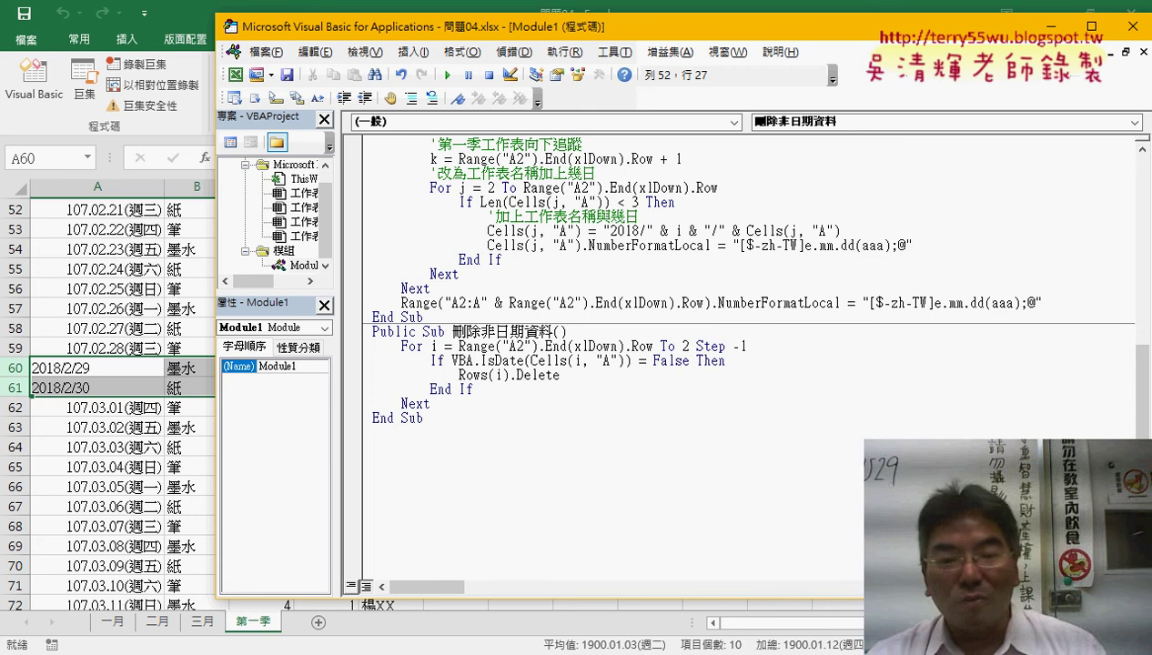
drag(458, 375, 562, 376)
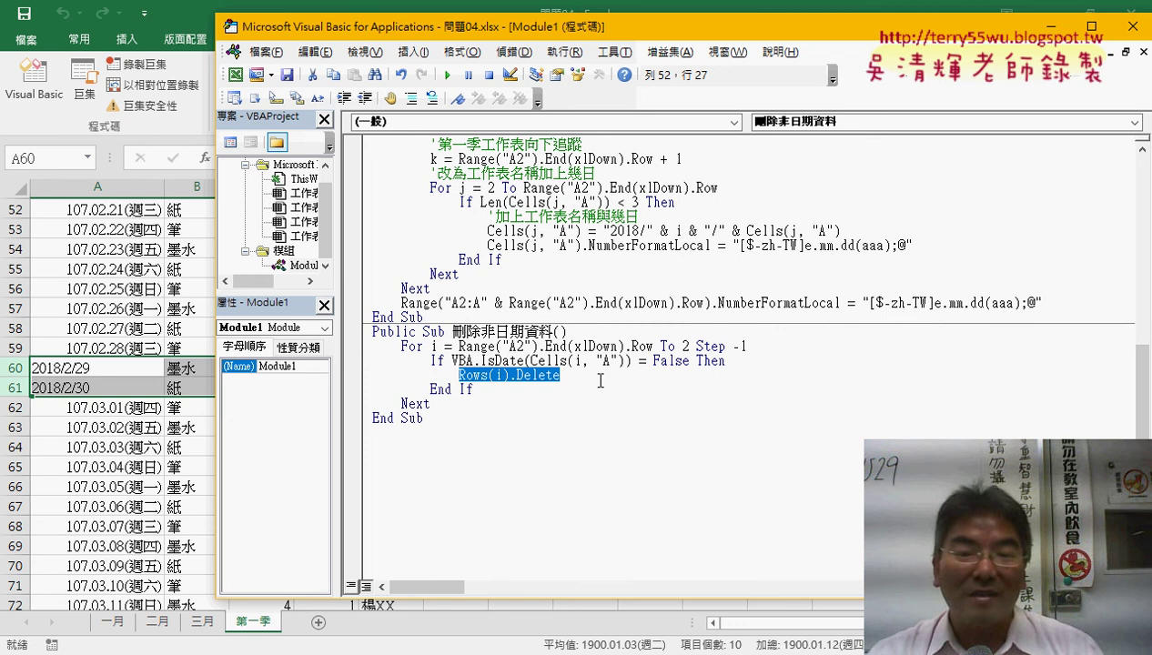
click(566, 375)
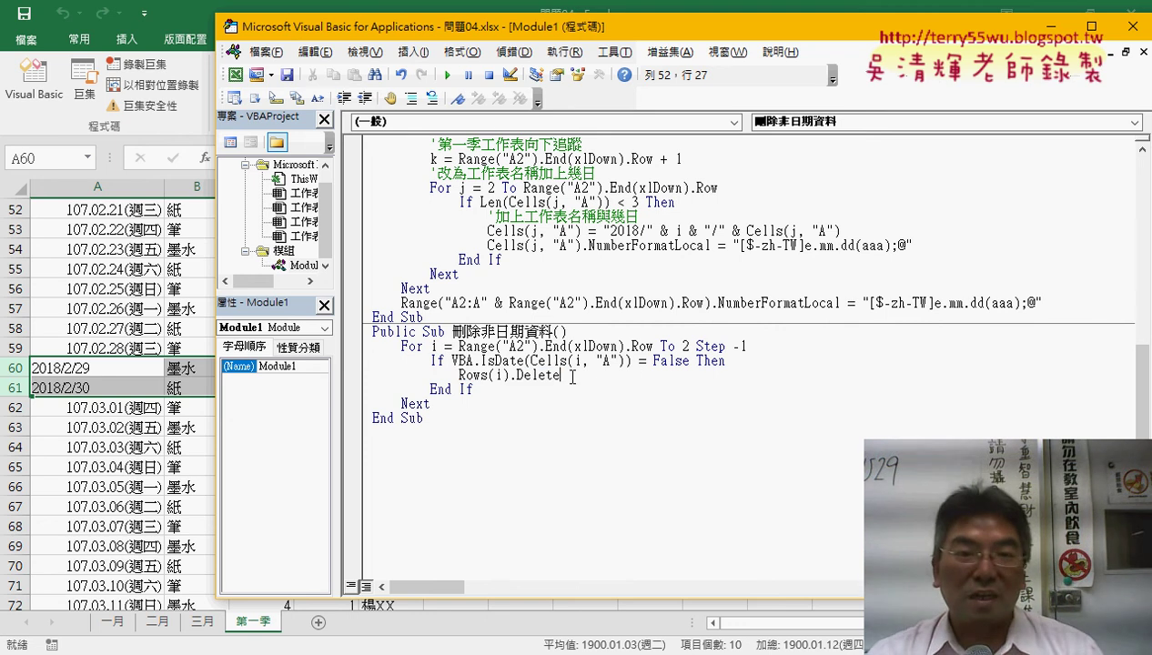
Step: Run 刪除非日期資料, then add a blank line after the merge macro's Range formatting statement
click(448, 75)
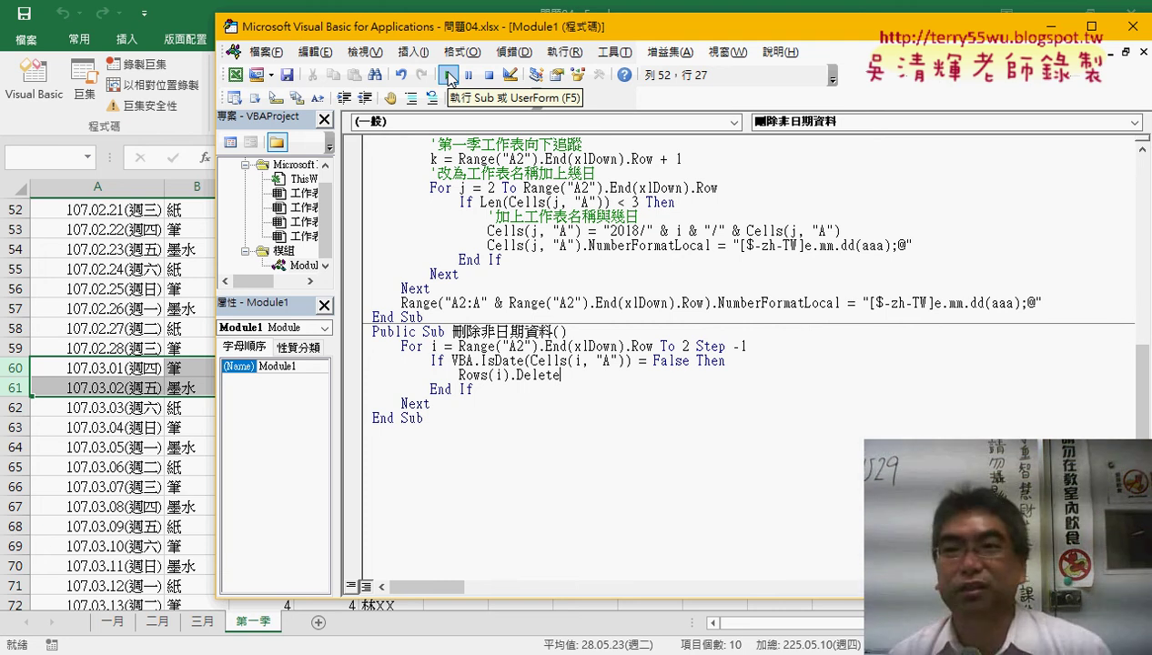
click(1083, 307)
key(Return)
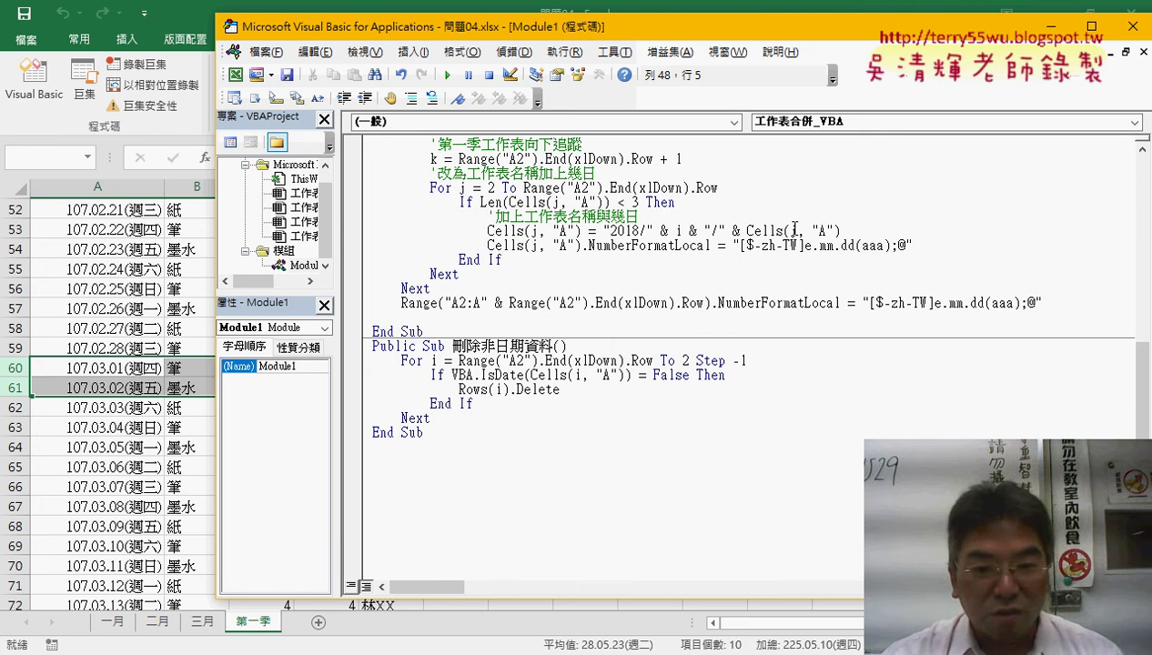
Step: Add a Call 刪除非日期資料 line at the end of the merge macro
drag(454, 346, 552, 346)
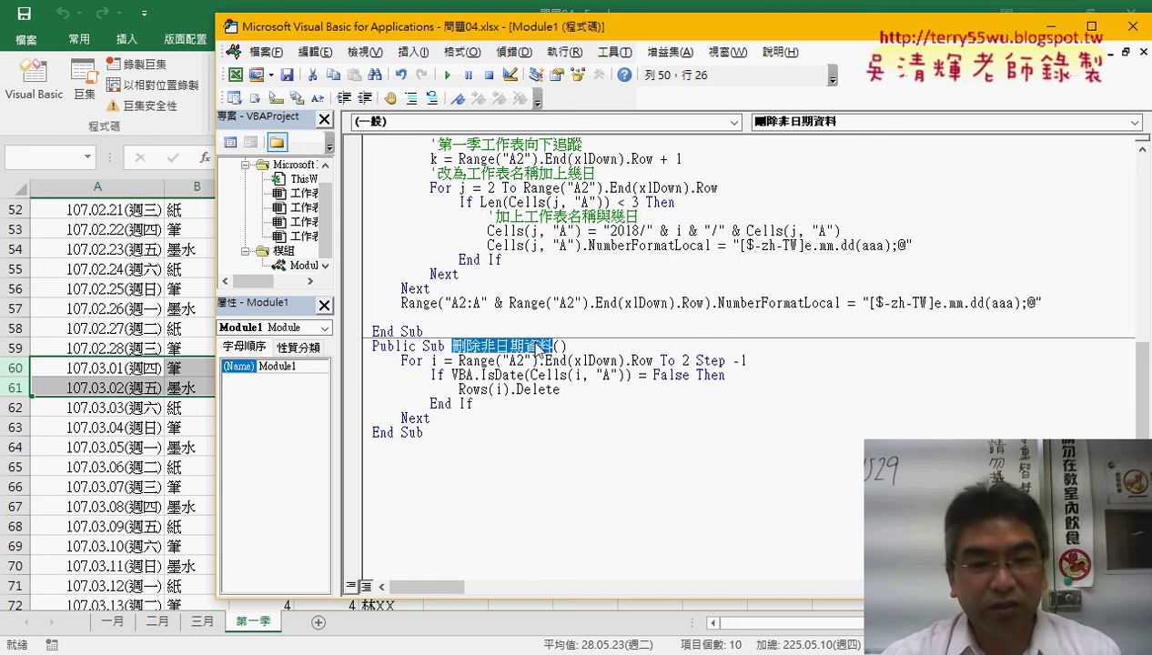
drag(487, 327, 402, 317)
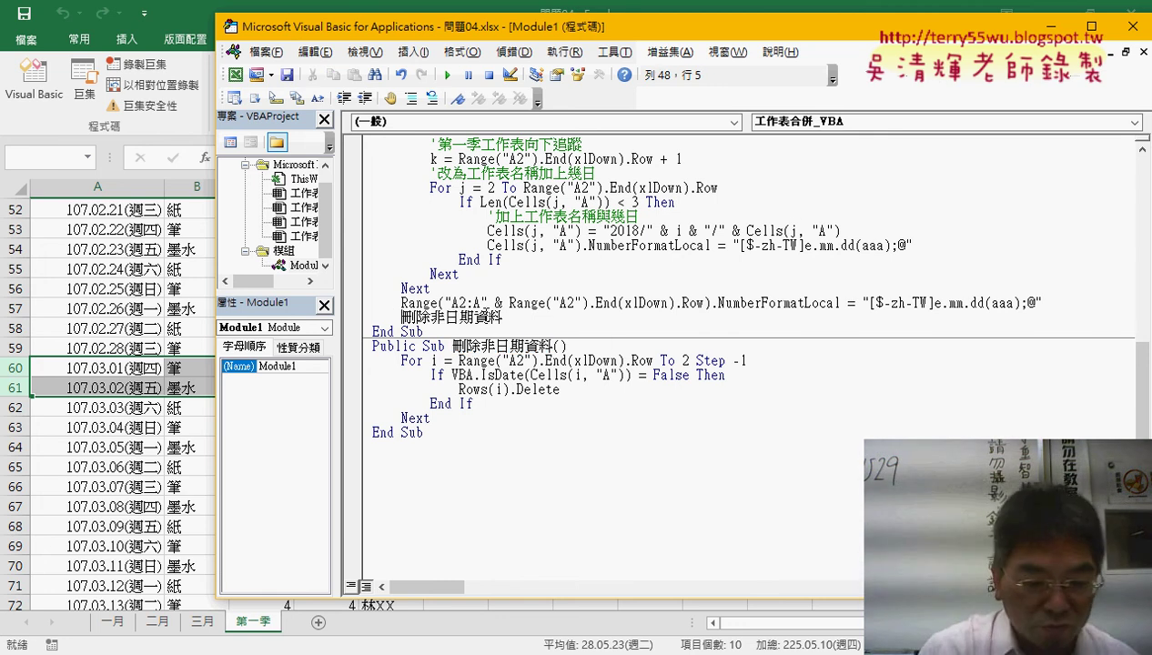
text(call)
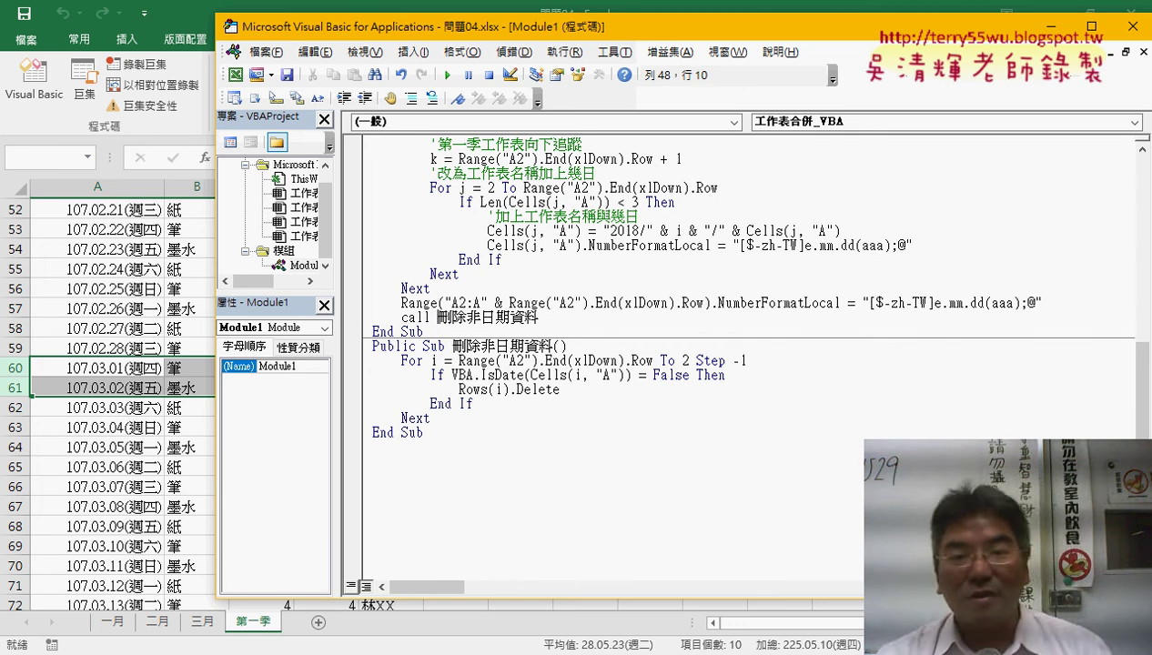
click(698, 230)
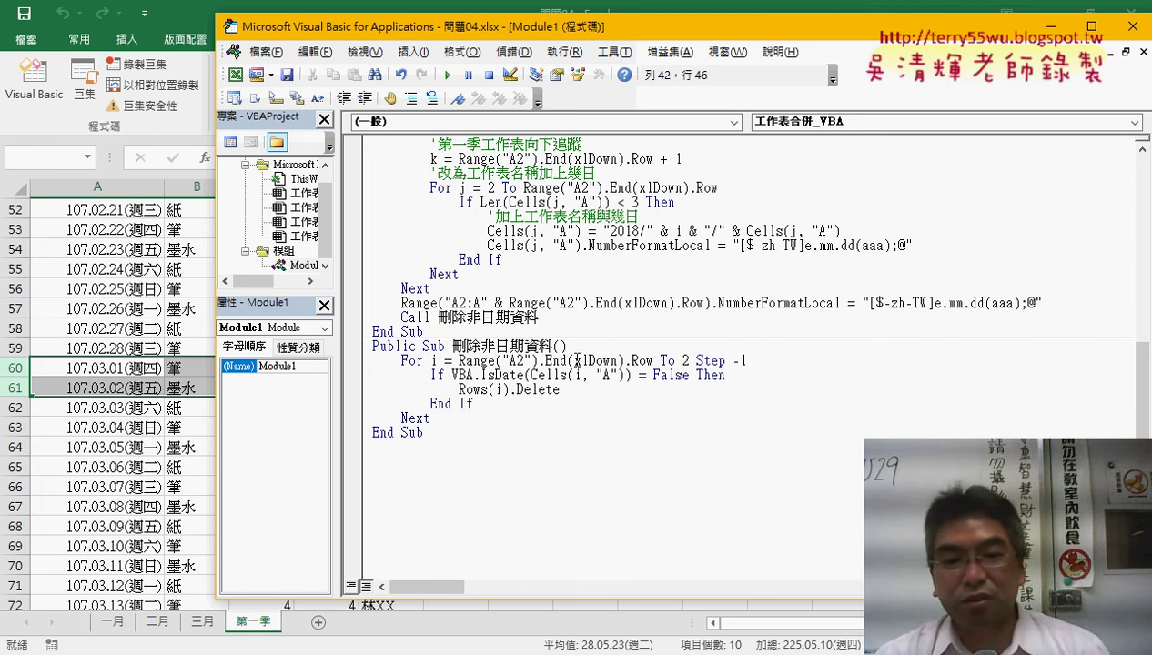
Step: Select the 刪除非日期資料 procedure and switch to the 範例：104捐款明細 Google Drive folder
drag(455, 434, 372, 346)
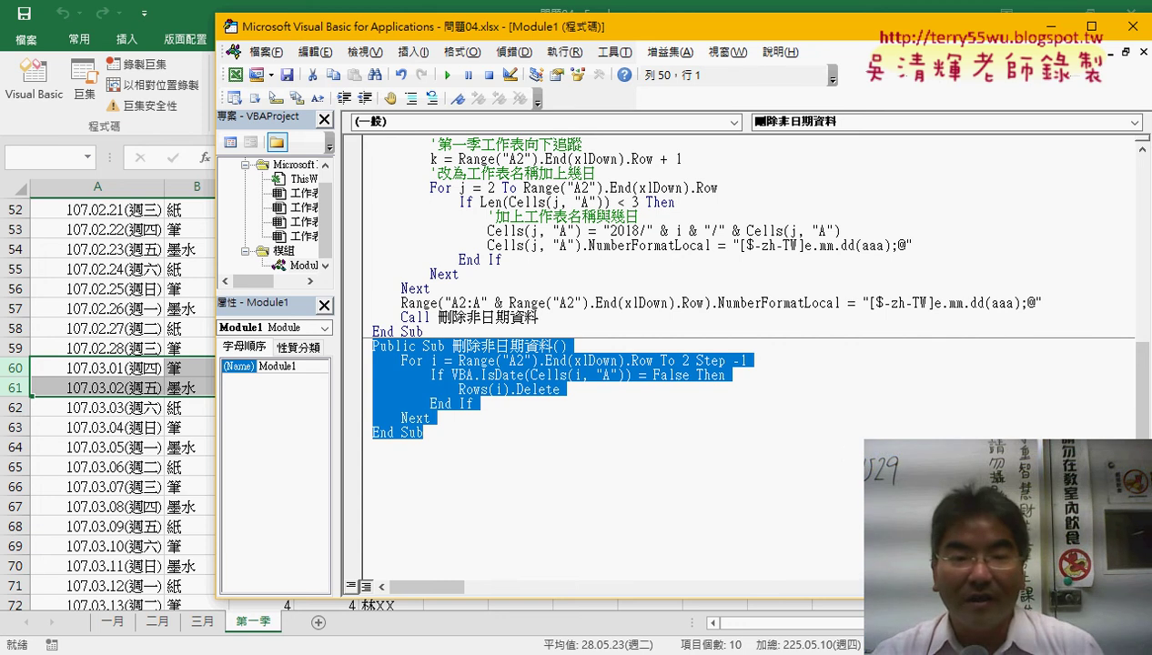
key(alt+Tab)
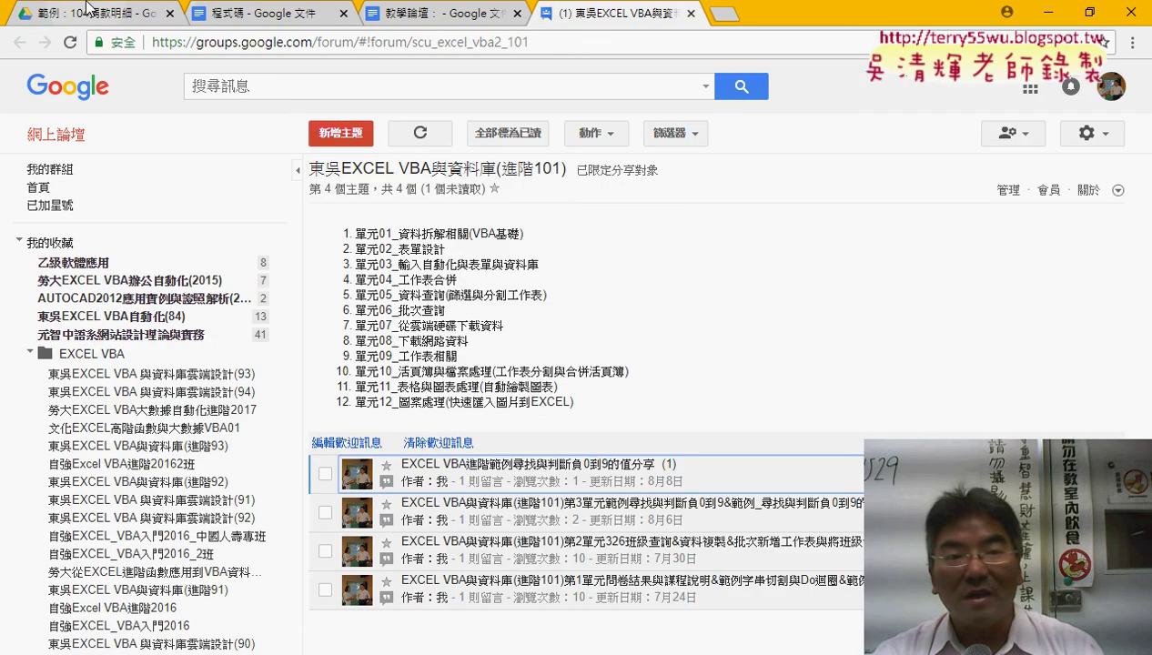
click(87, 9)
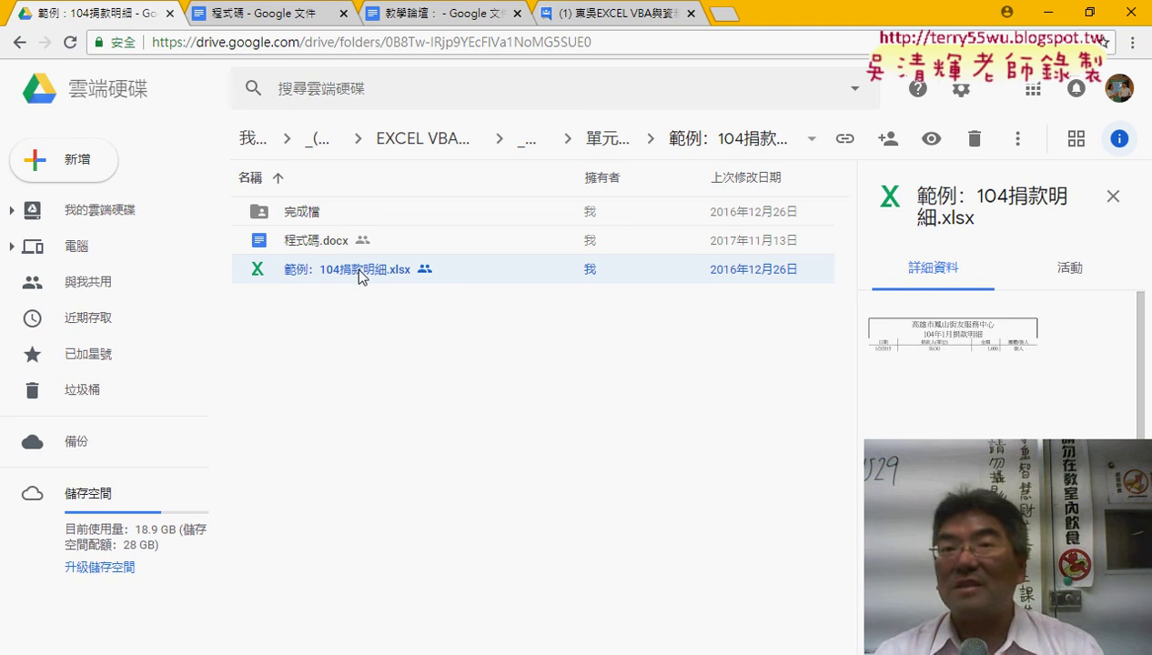